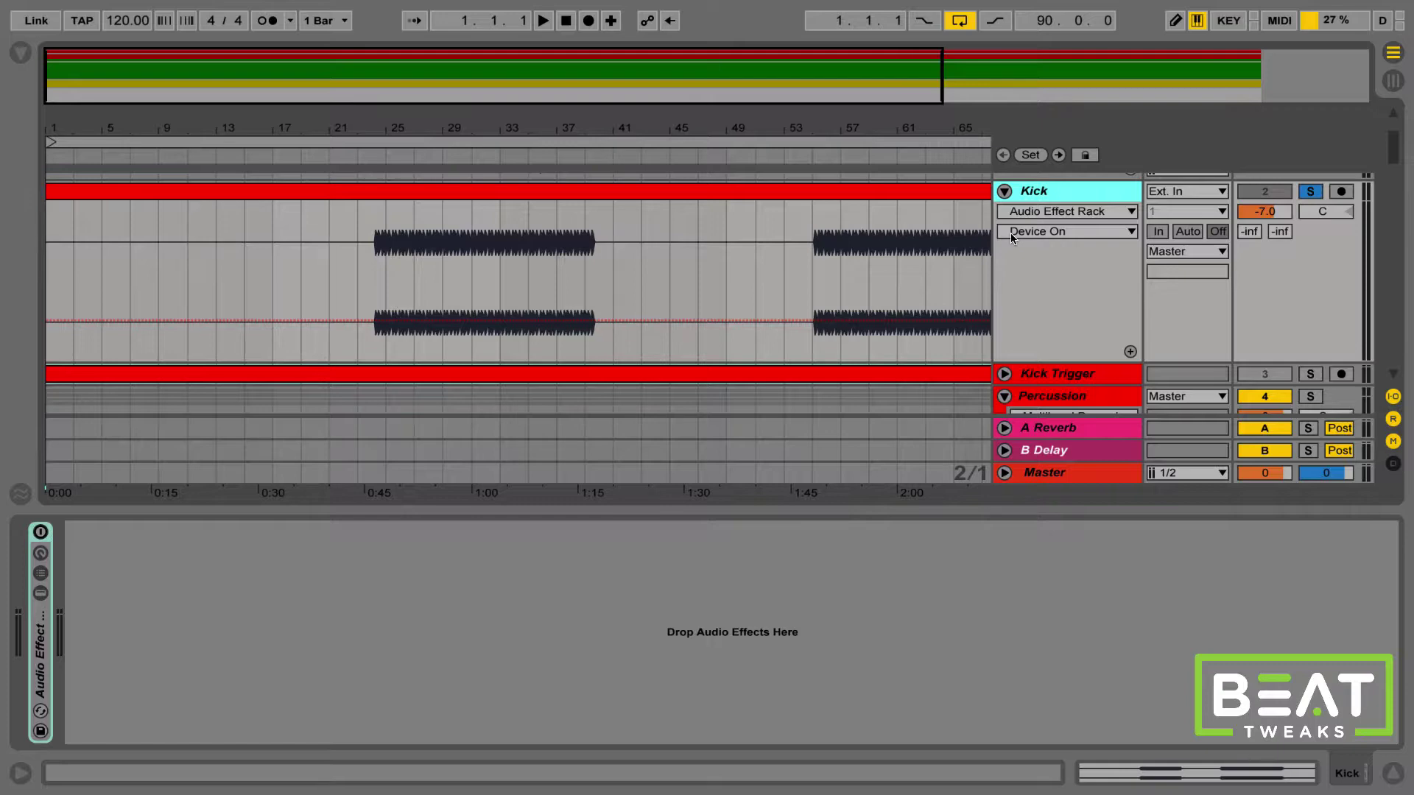
Set the insert marker at bar 25 on the Kick track and play the kick briefly.
left_click(378, 271)
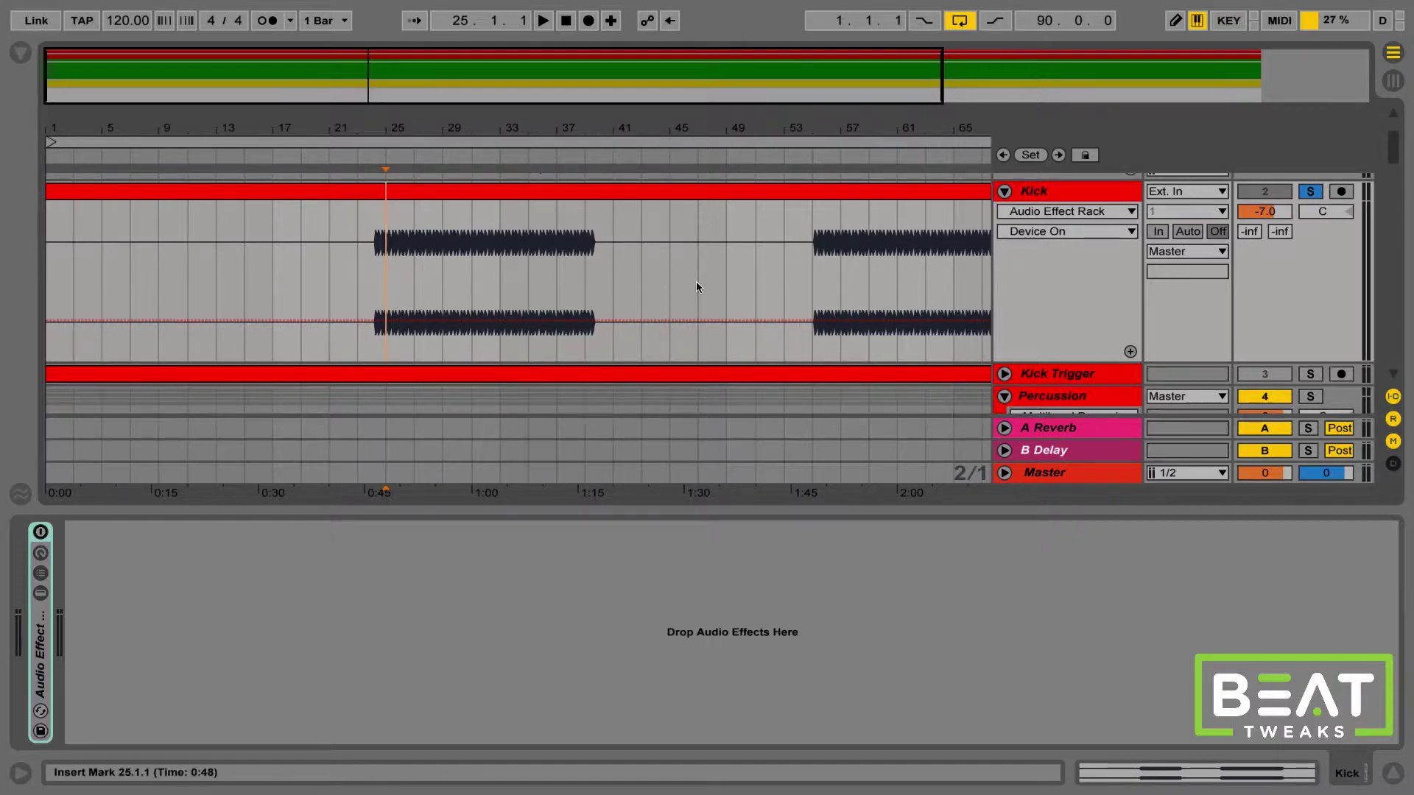
key("space")
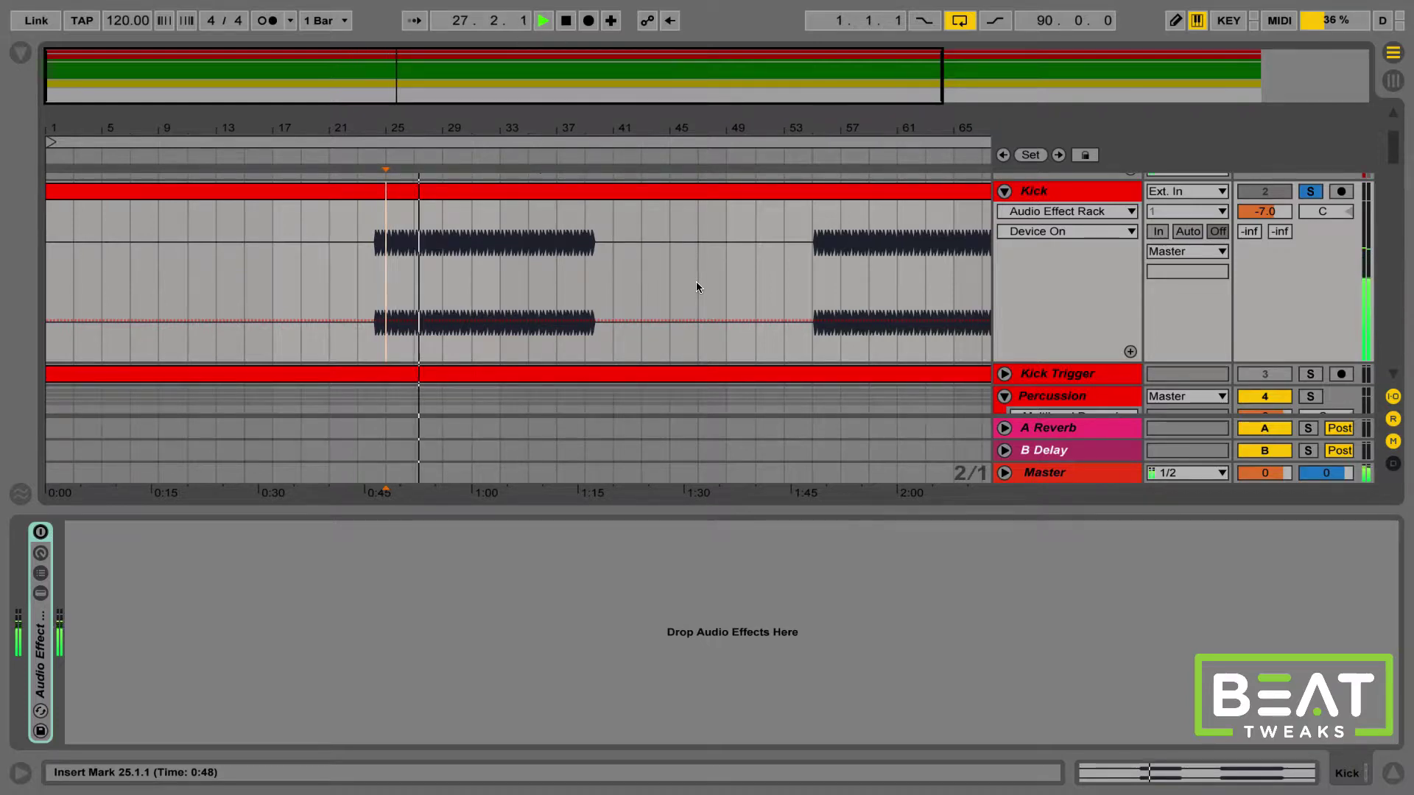
key("space")
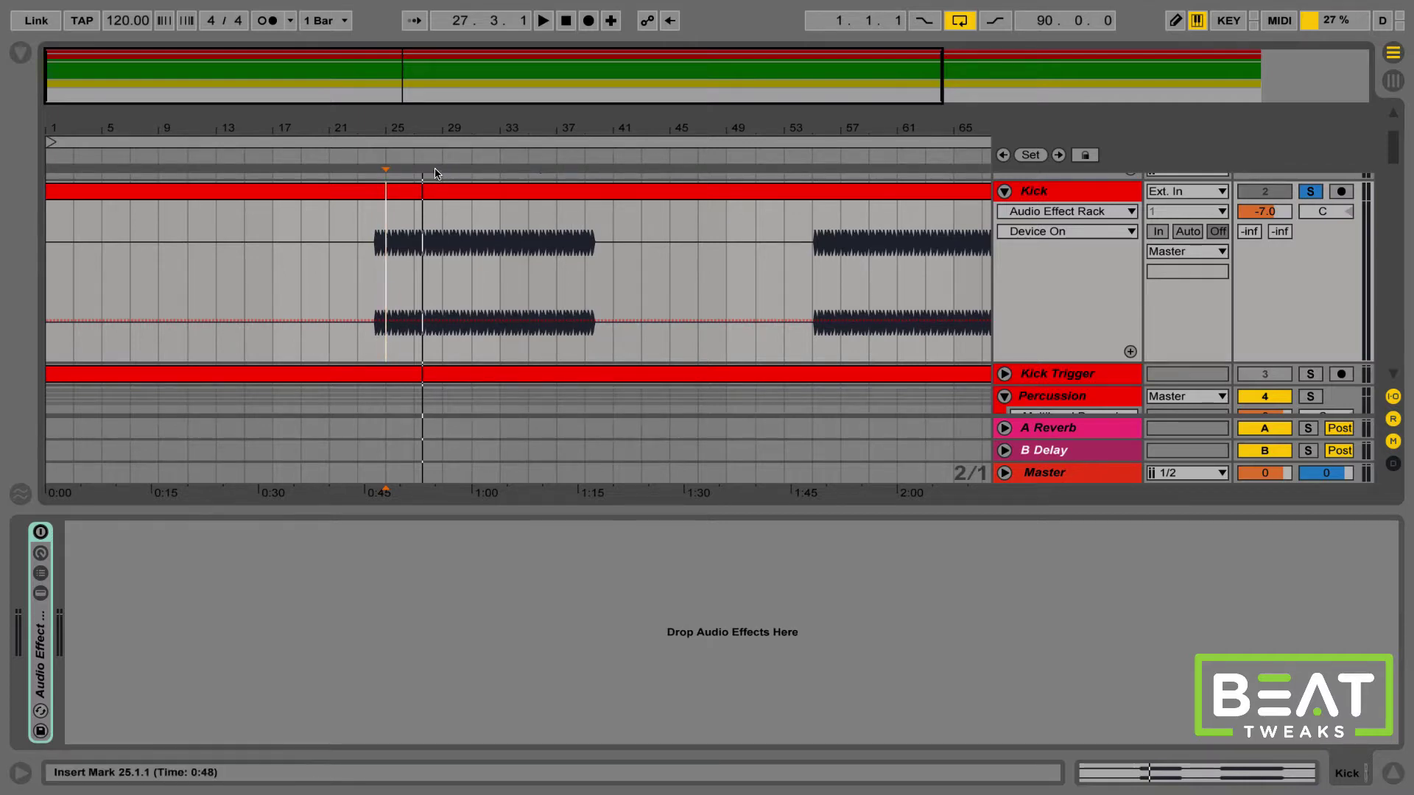
Load Voxengo MSED from Plug-ins > Audio Units onto the Kick track and reposition its window.
left_click(21, 53)
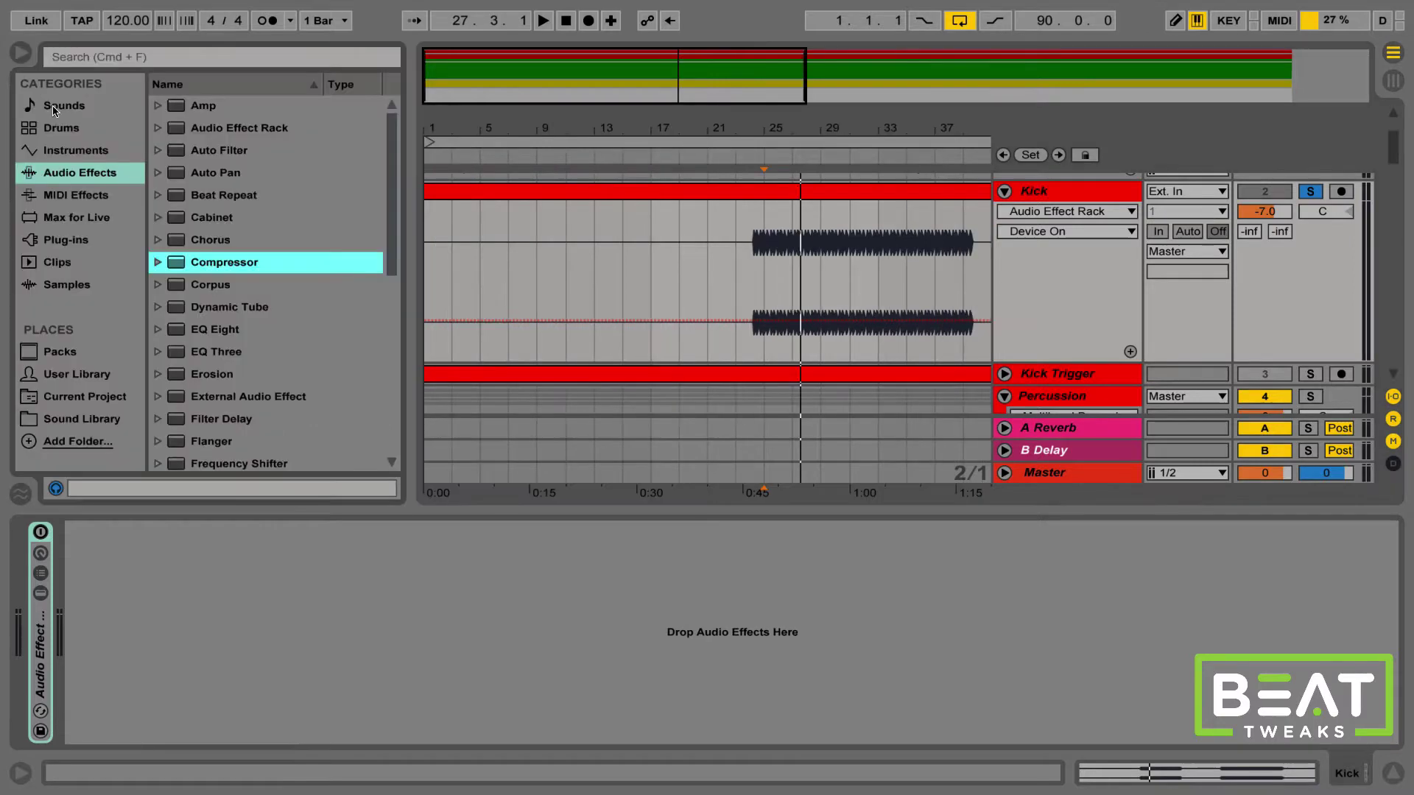
left_click(99, 236)
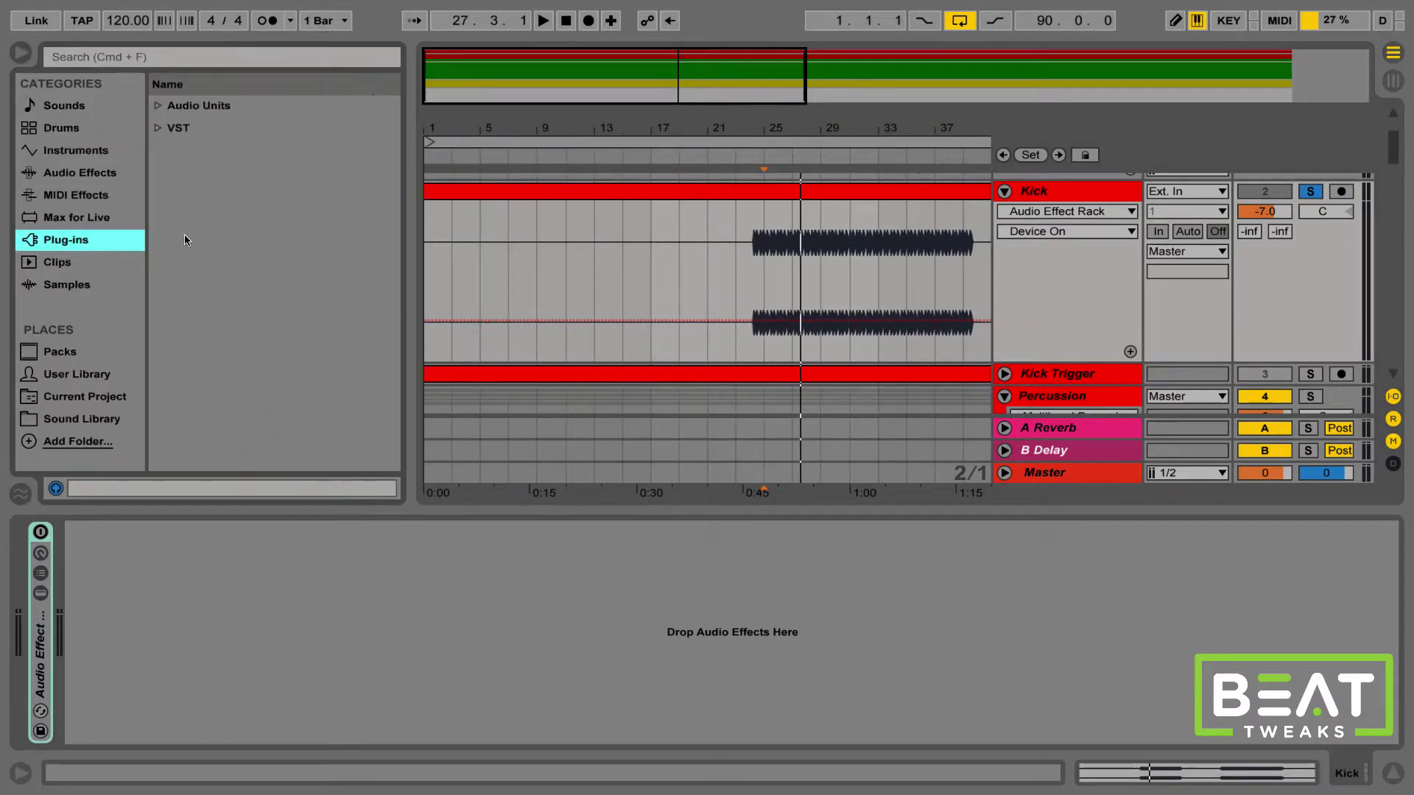
left_click(157, 105)
scroll(196, 292, "down", 10)
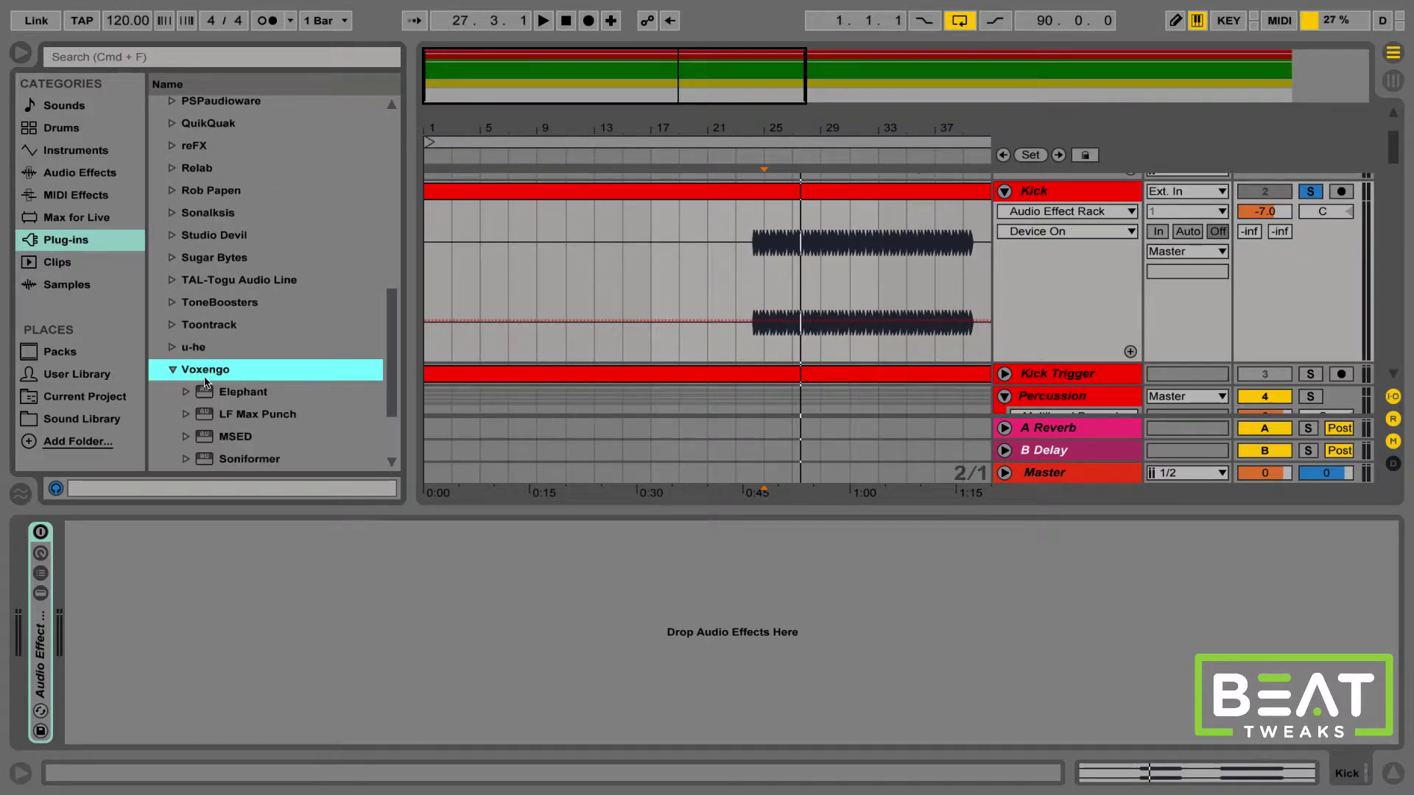
scroll(206, 381, "down", 1)
left_click(206, 416)
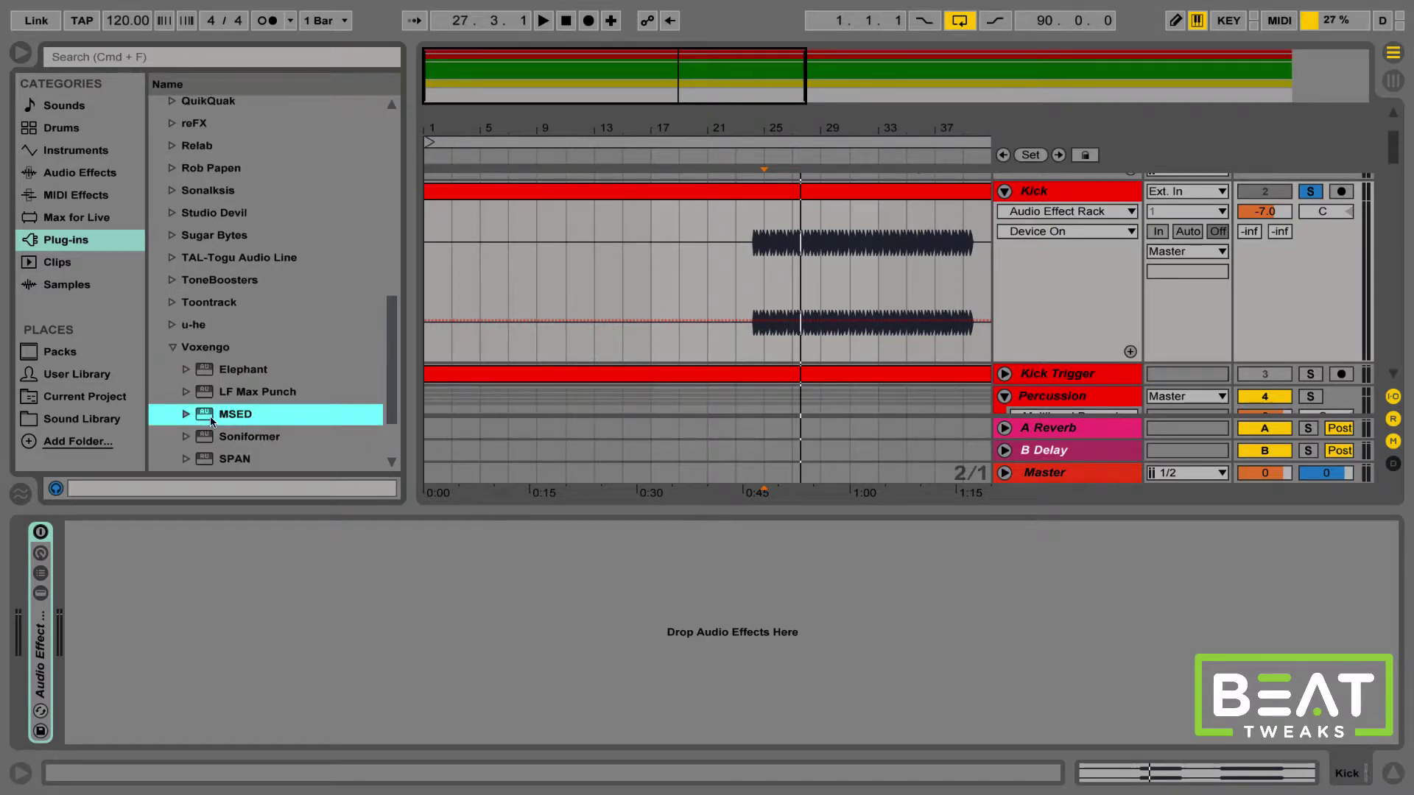
left_click_drag(203, 435, 195, 560)
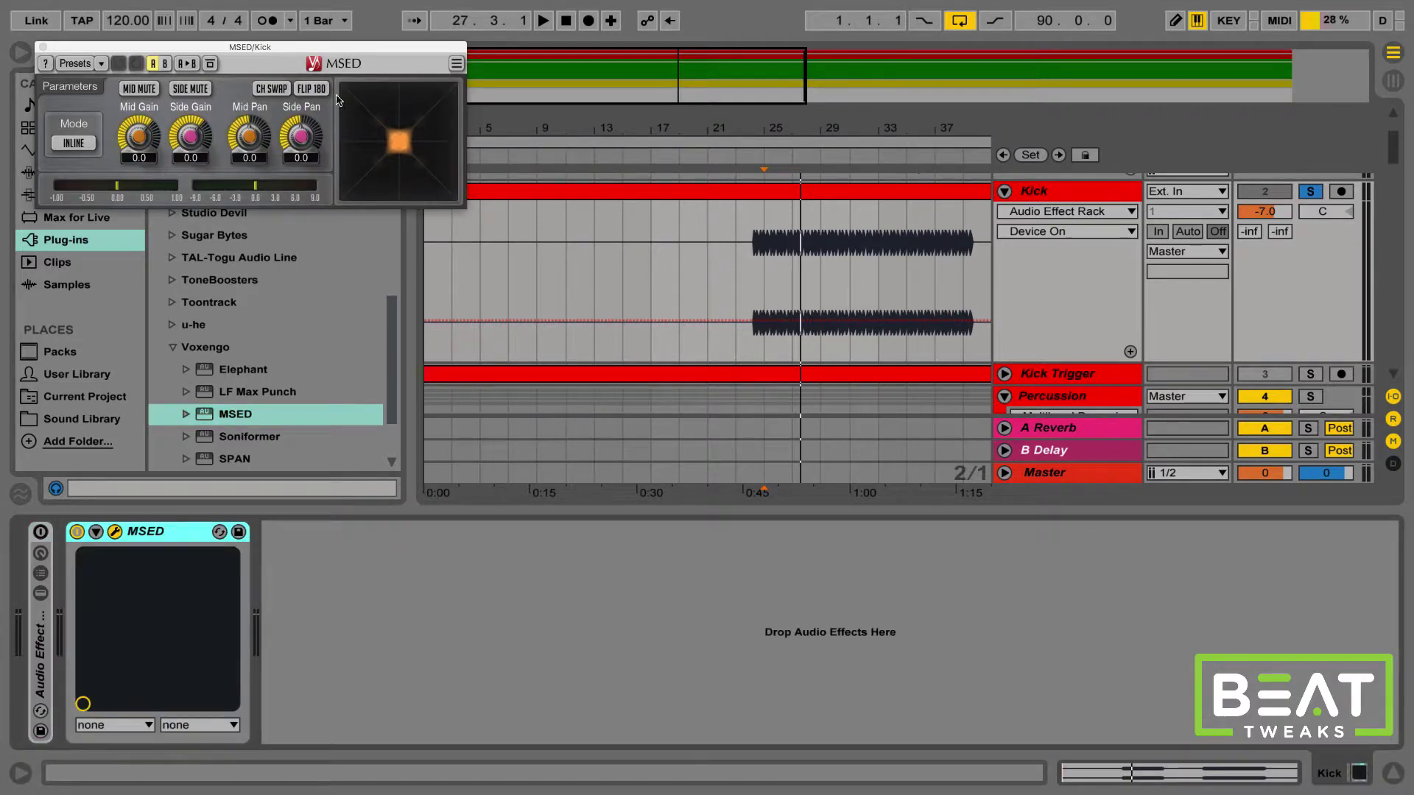
left_click_drag(312, 48, 686, 271)
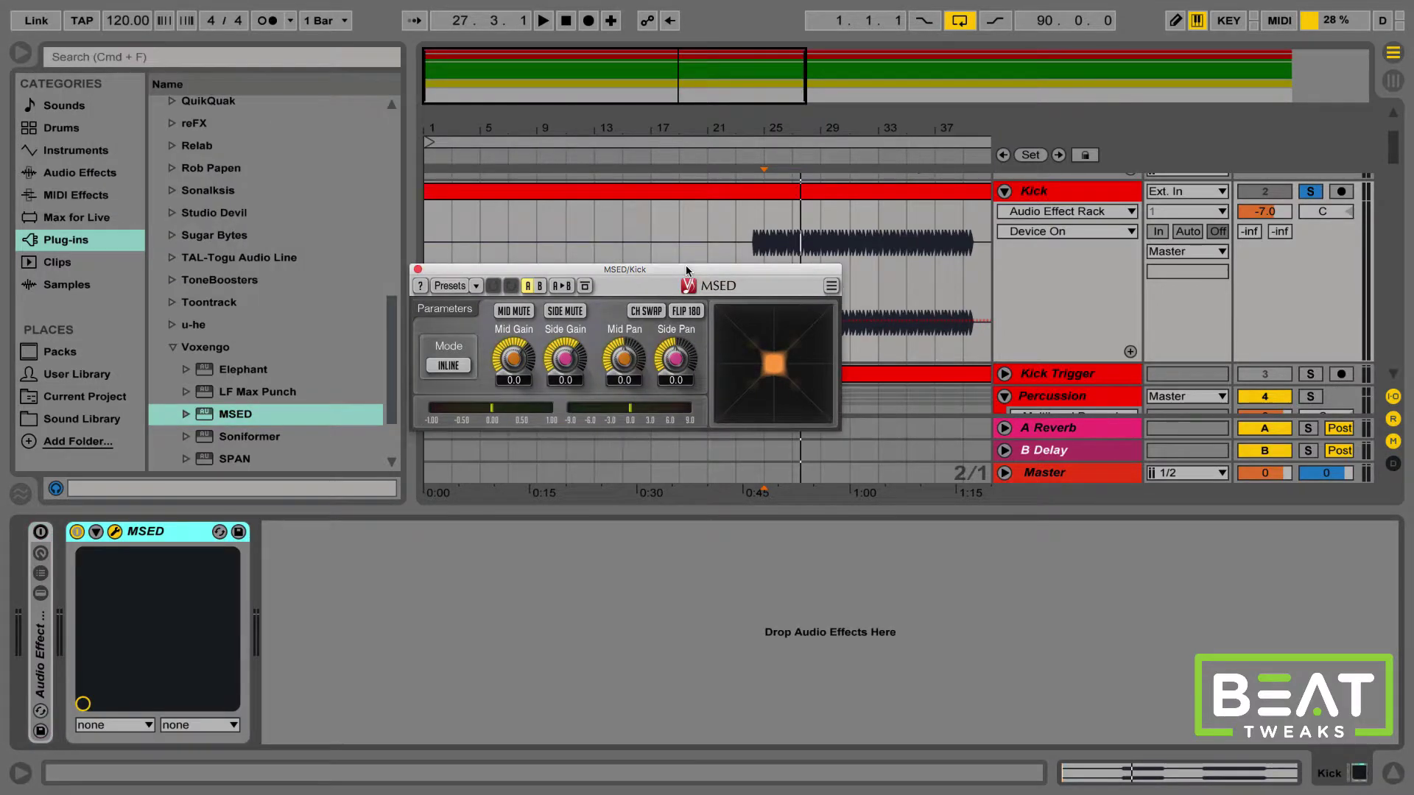
Hide the browser and turn MSED's Side Gain down to -4.7 dB.
left_click(20, 53)
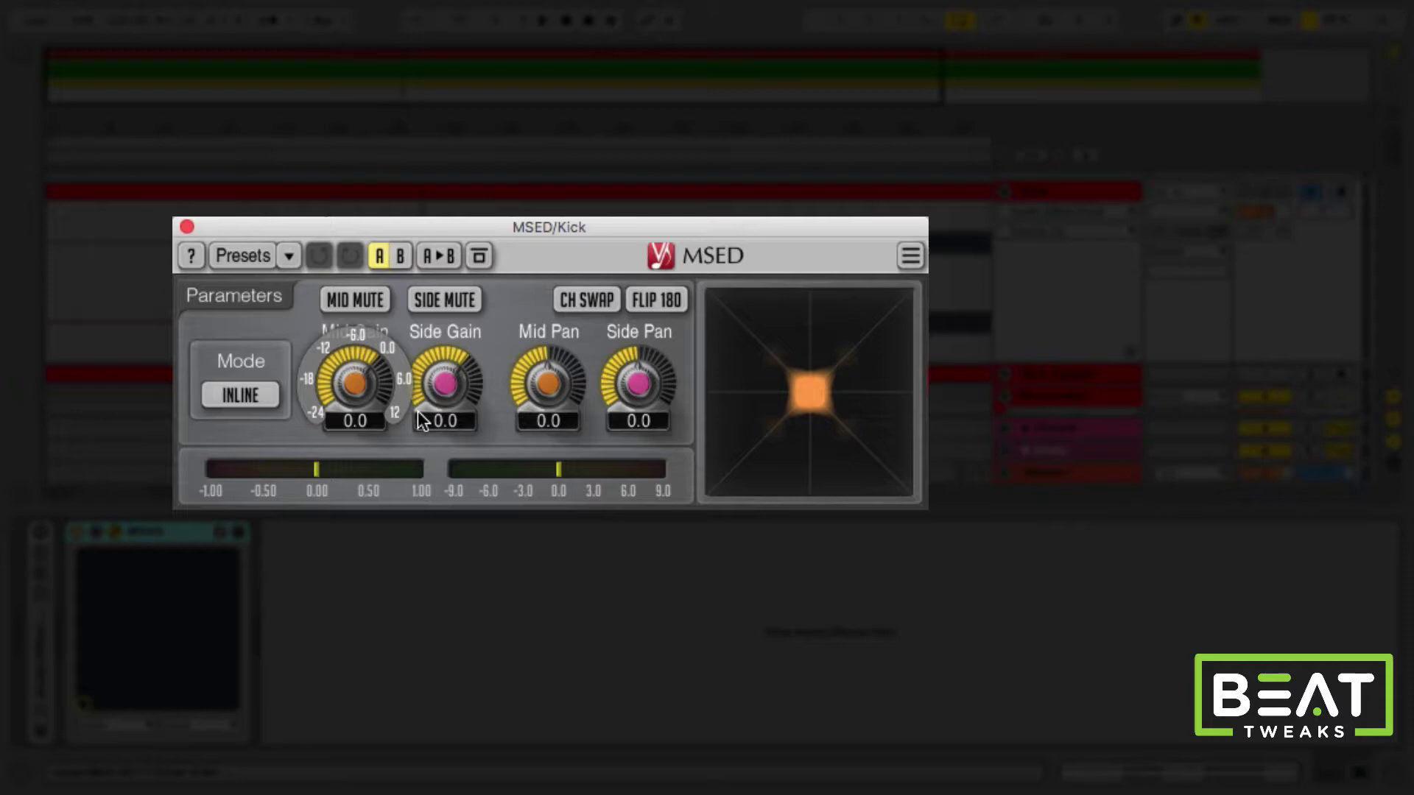
mouse_move(450, 386)
left_mouse_down()
mouse_move(451, 430)
mouse_move(450, 379)
mouse_move(450, 403)
left_mouse_up()
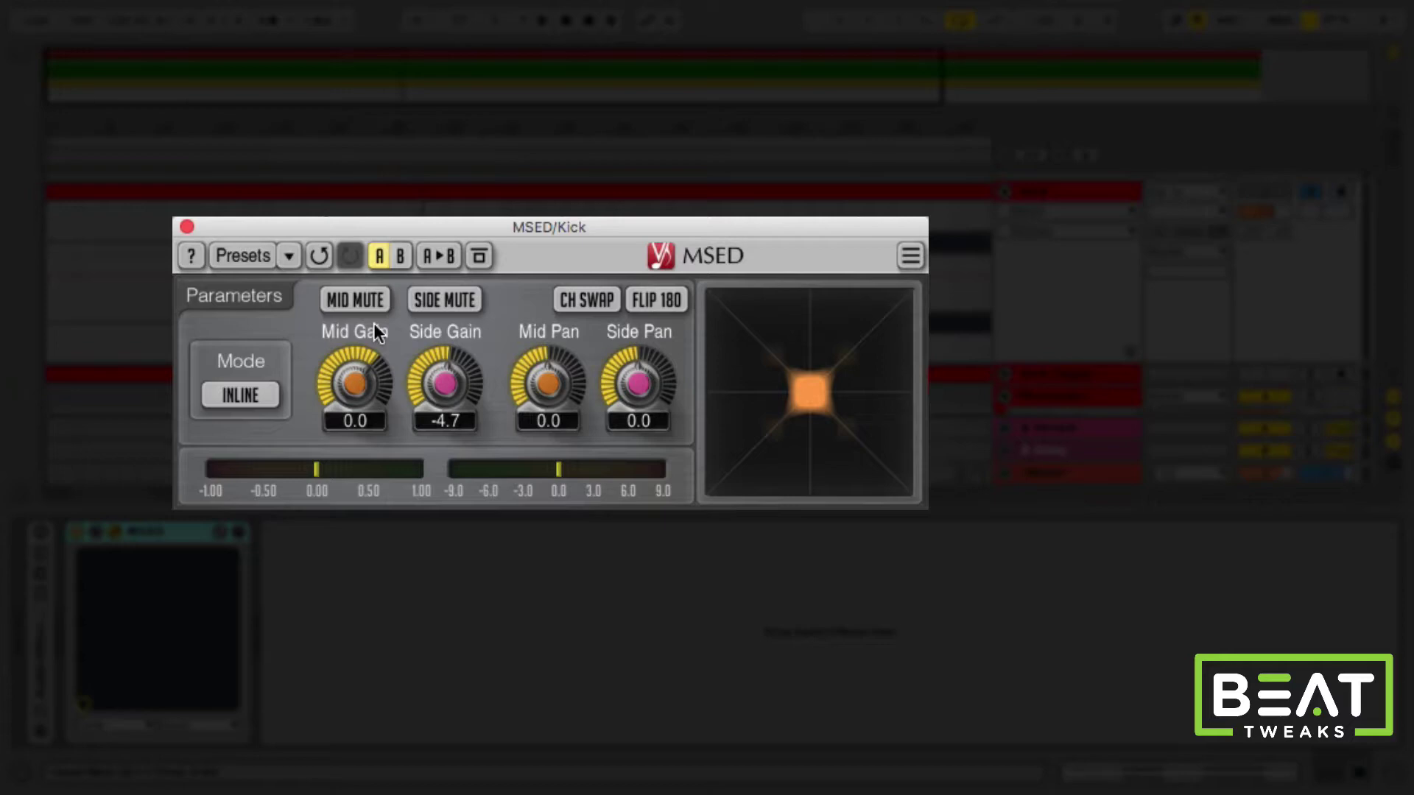
A/B MSED's SIDE MUTE during playback, leaving the kick's side signal muted.
left_click(449, 293)
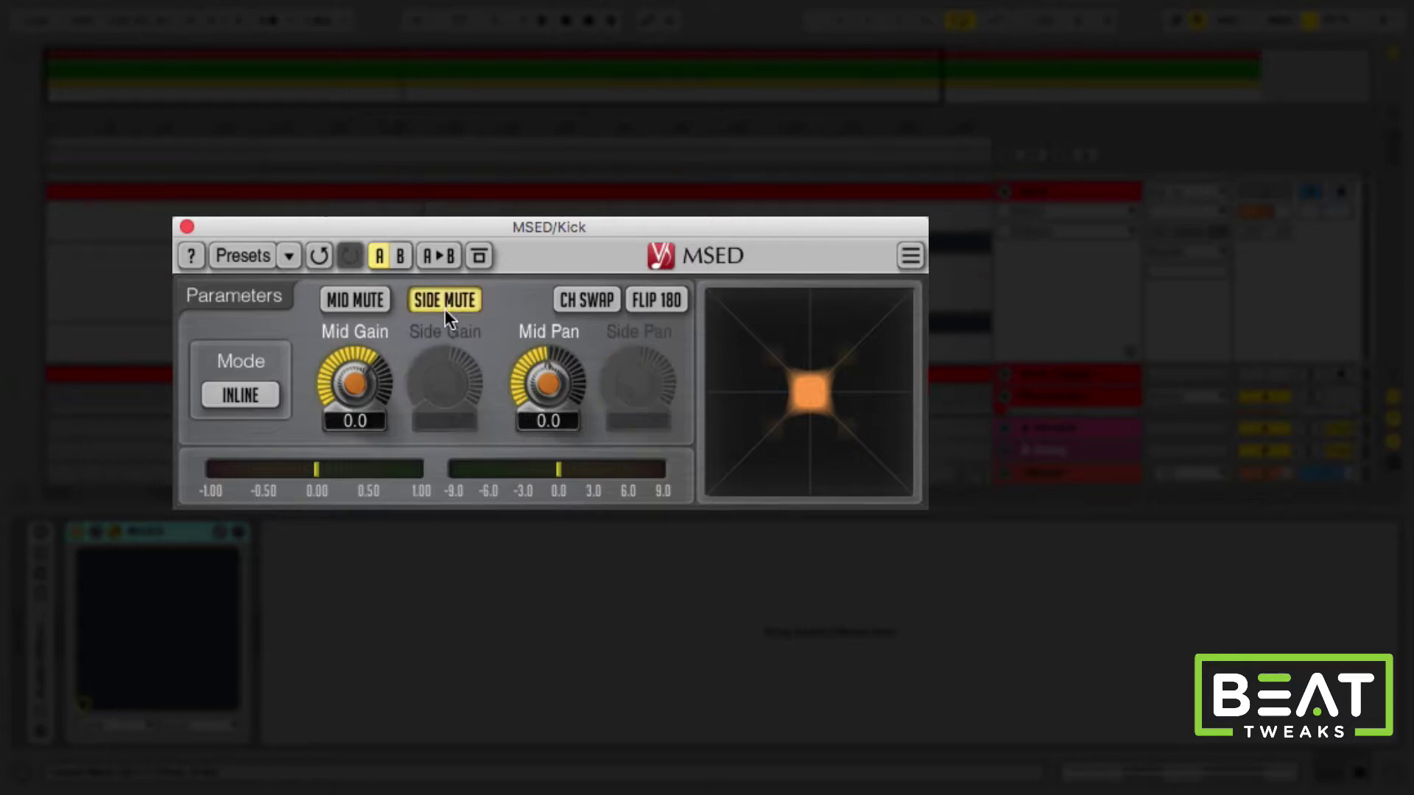
left_click(446, 302)
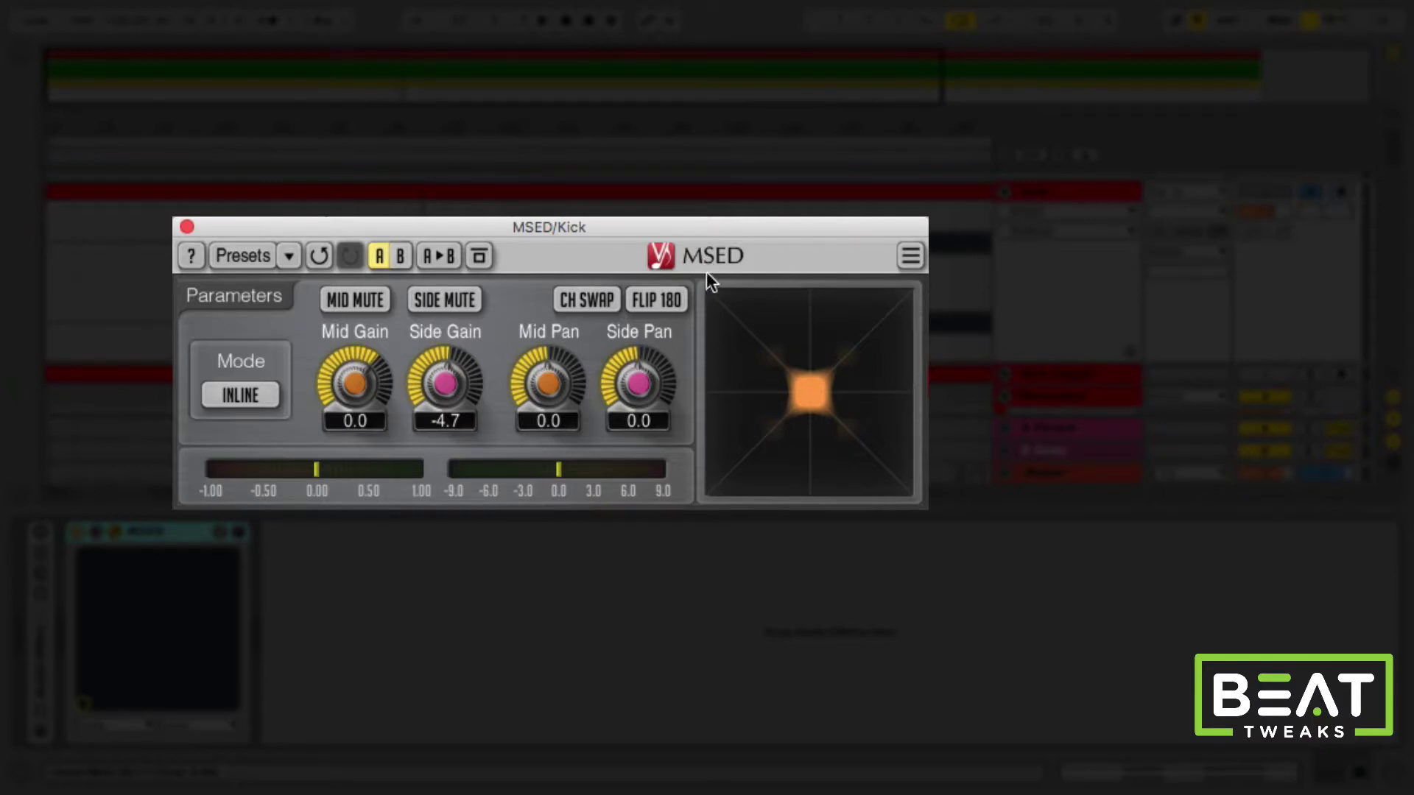
left_click(464, 299)
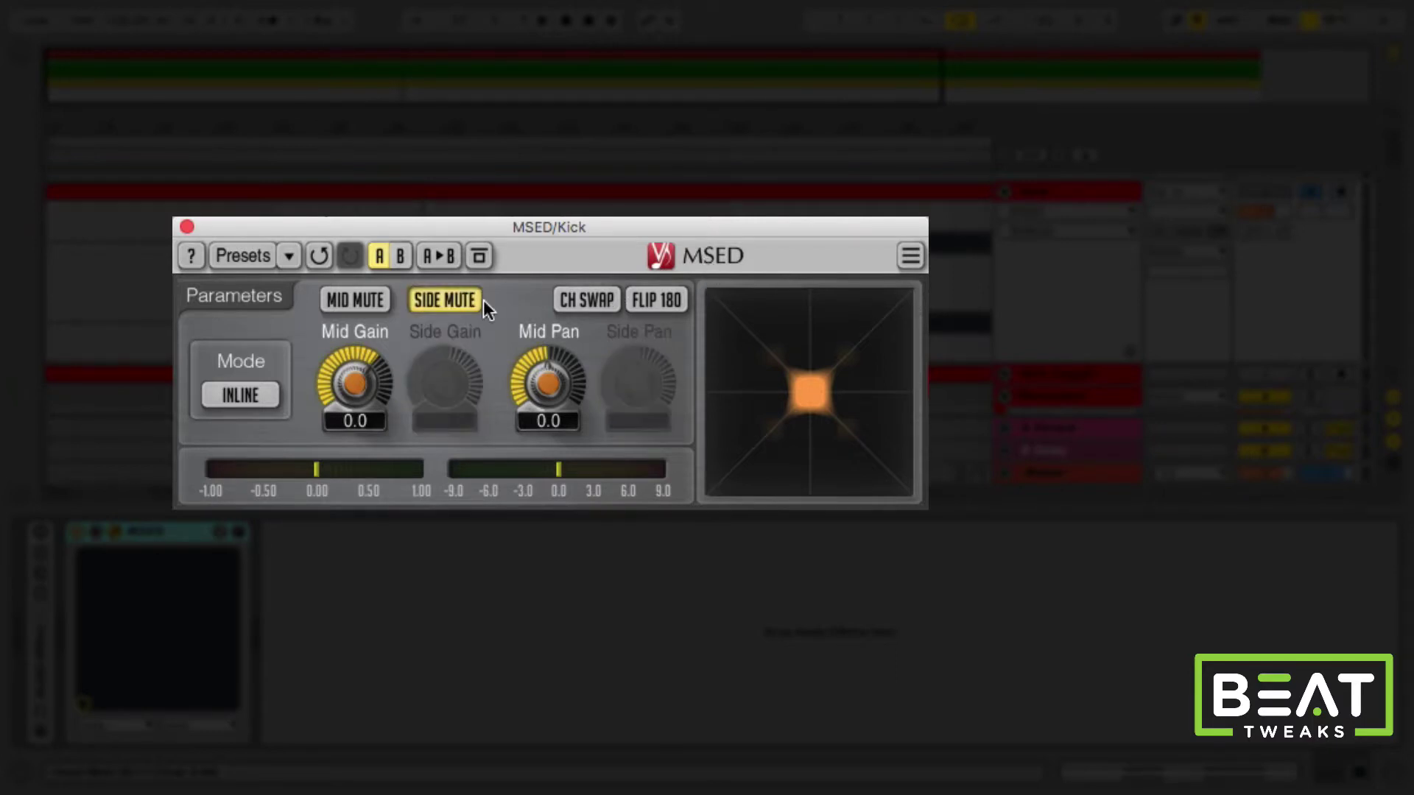
left_click(475, 302)
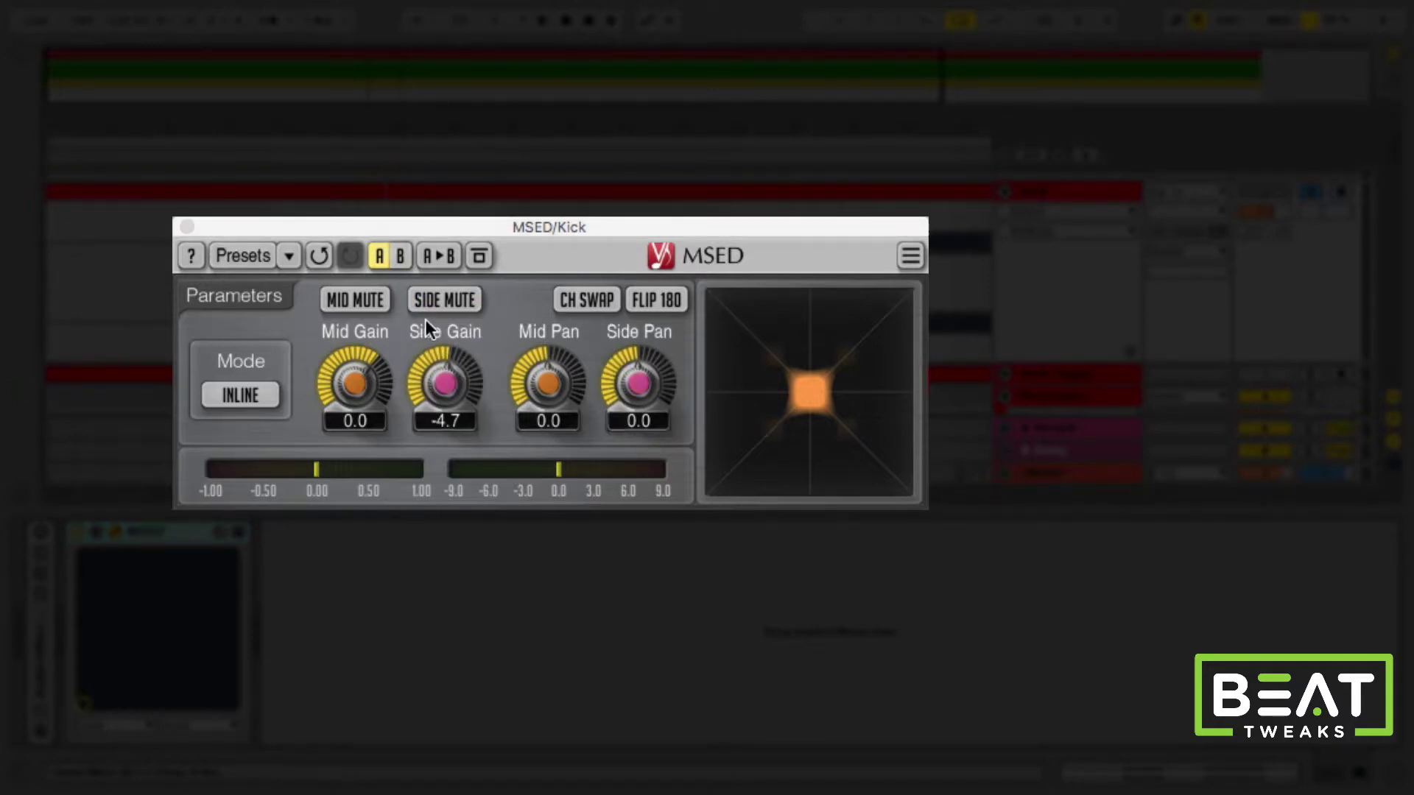
key("space")
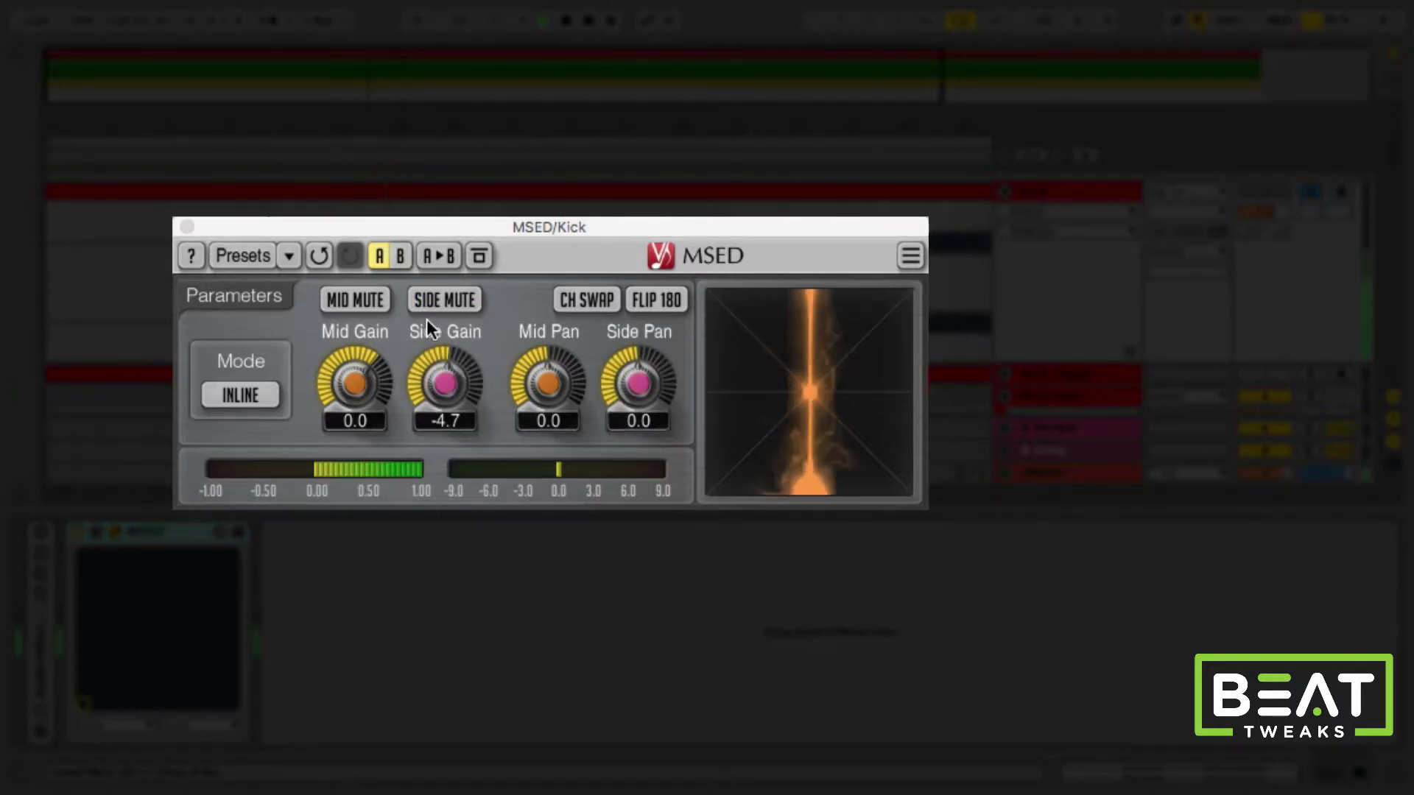
left_click(458, 296)
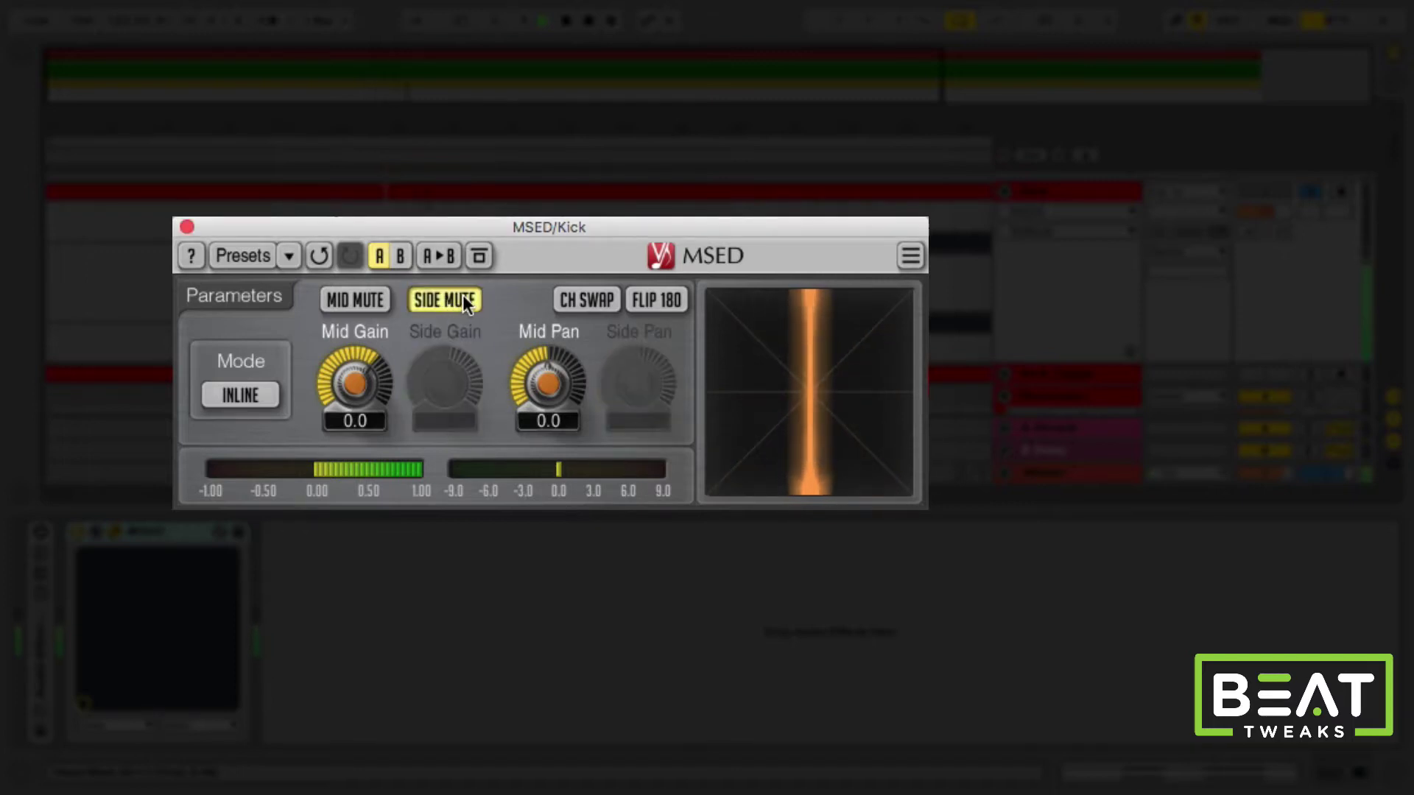
left_click(464, 299)
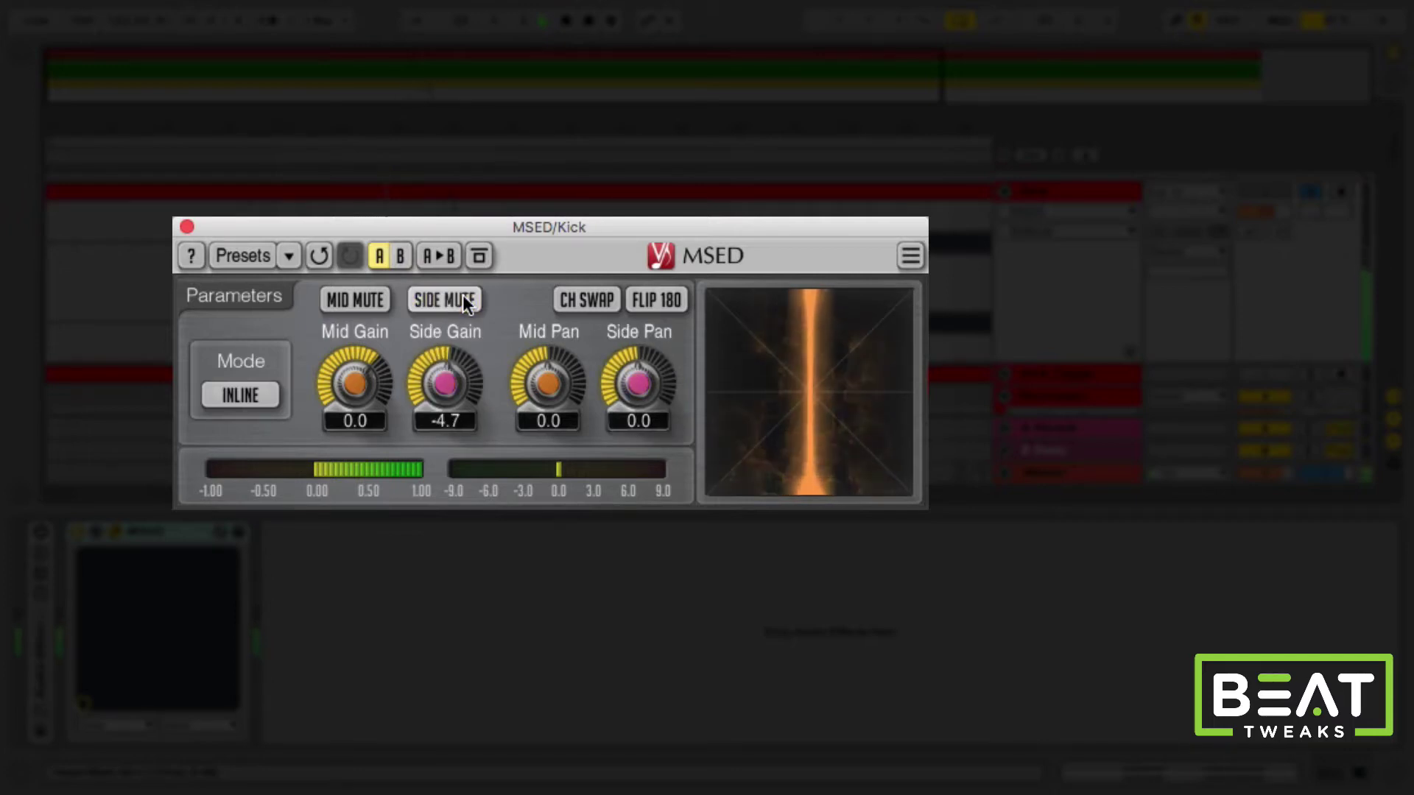
left_click(462, 299)
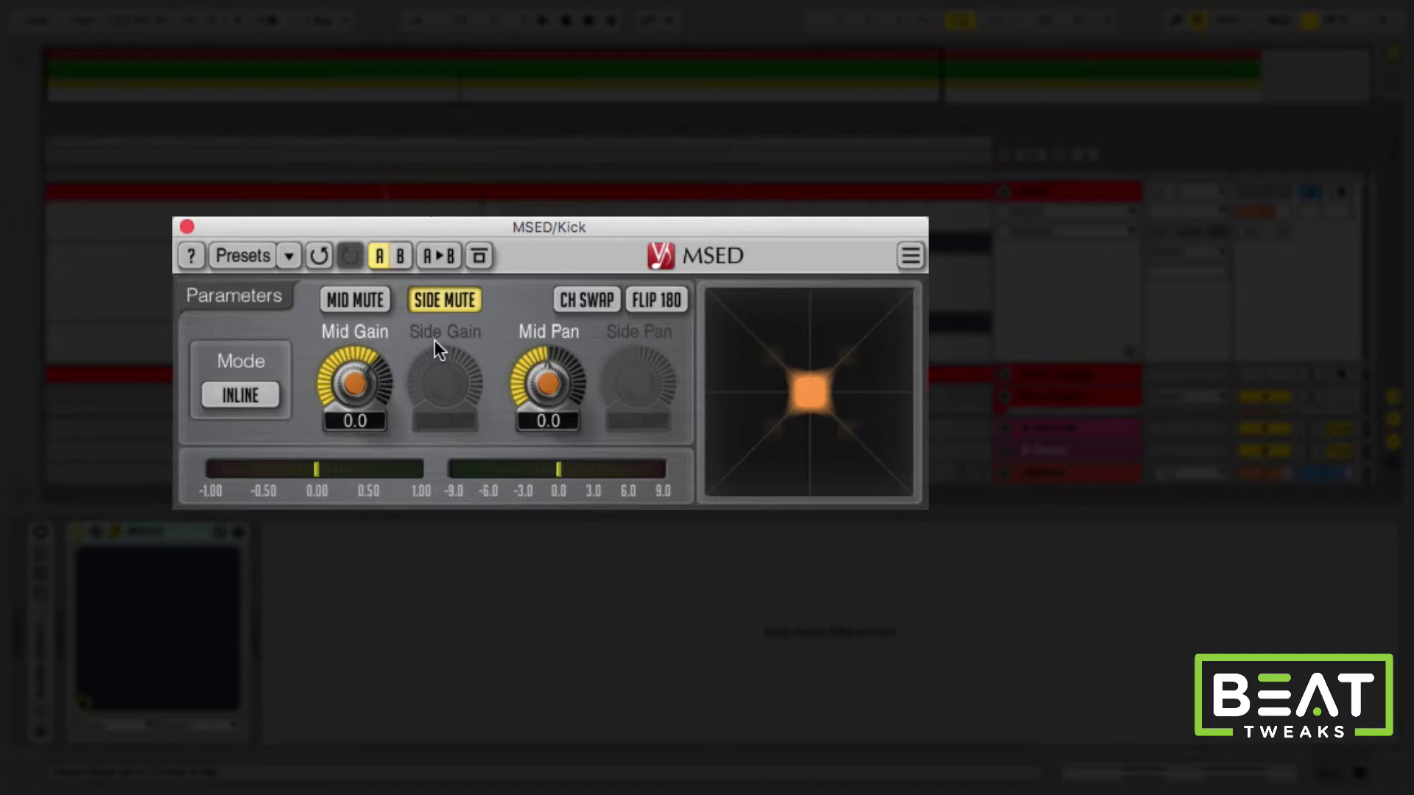
Audition only the kick's sides using MID MUTE and reset Side Gain to 0.0.
left_click(446, 299)
left_click(370, 301)
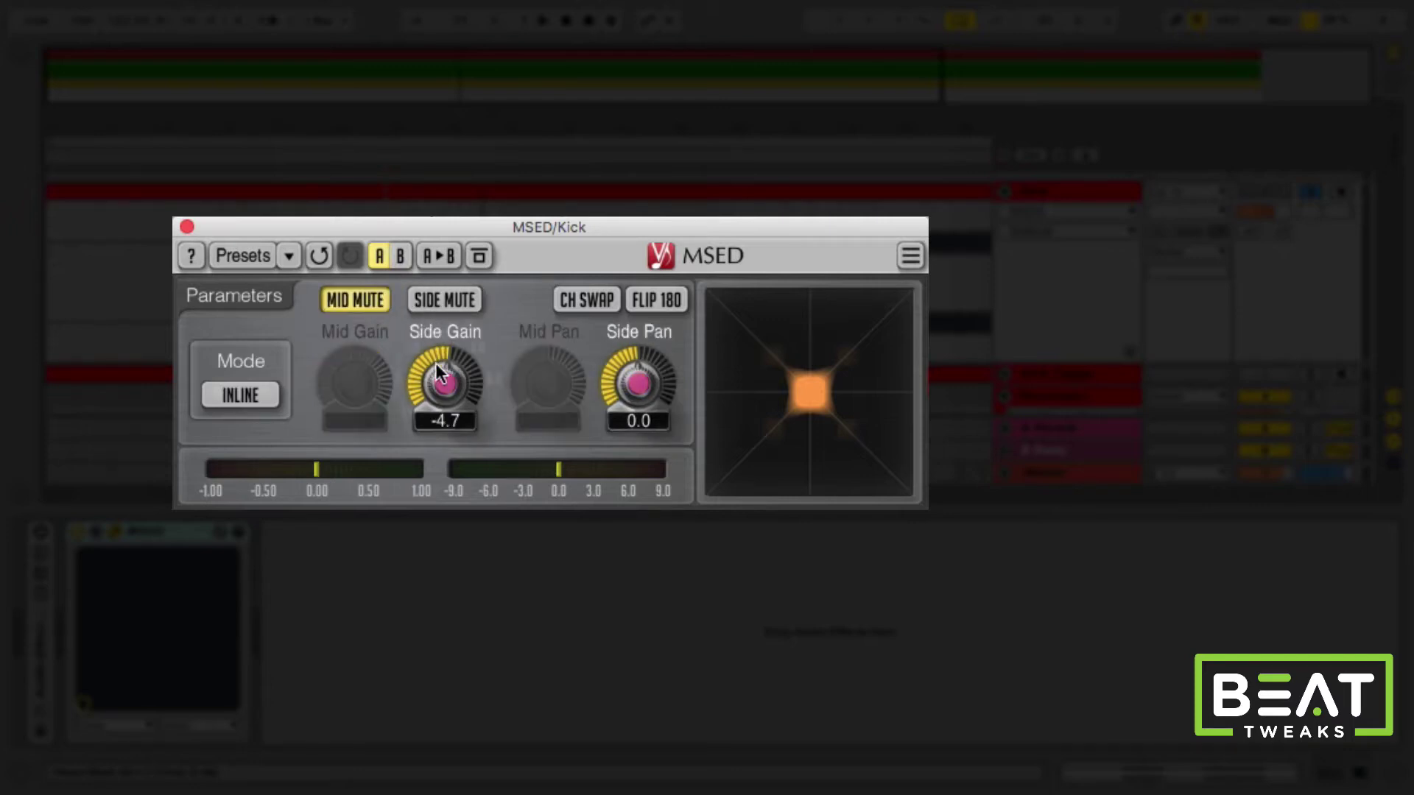
double_click(438, 379)
key("space")
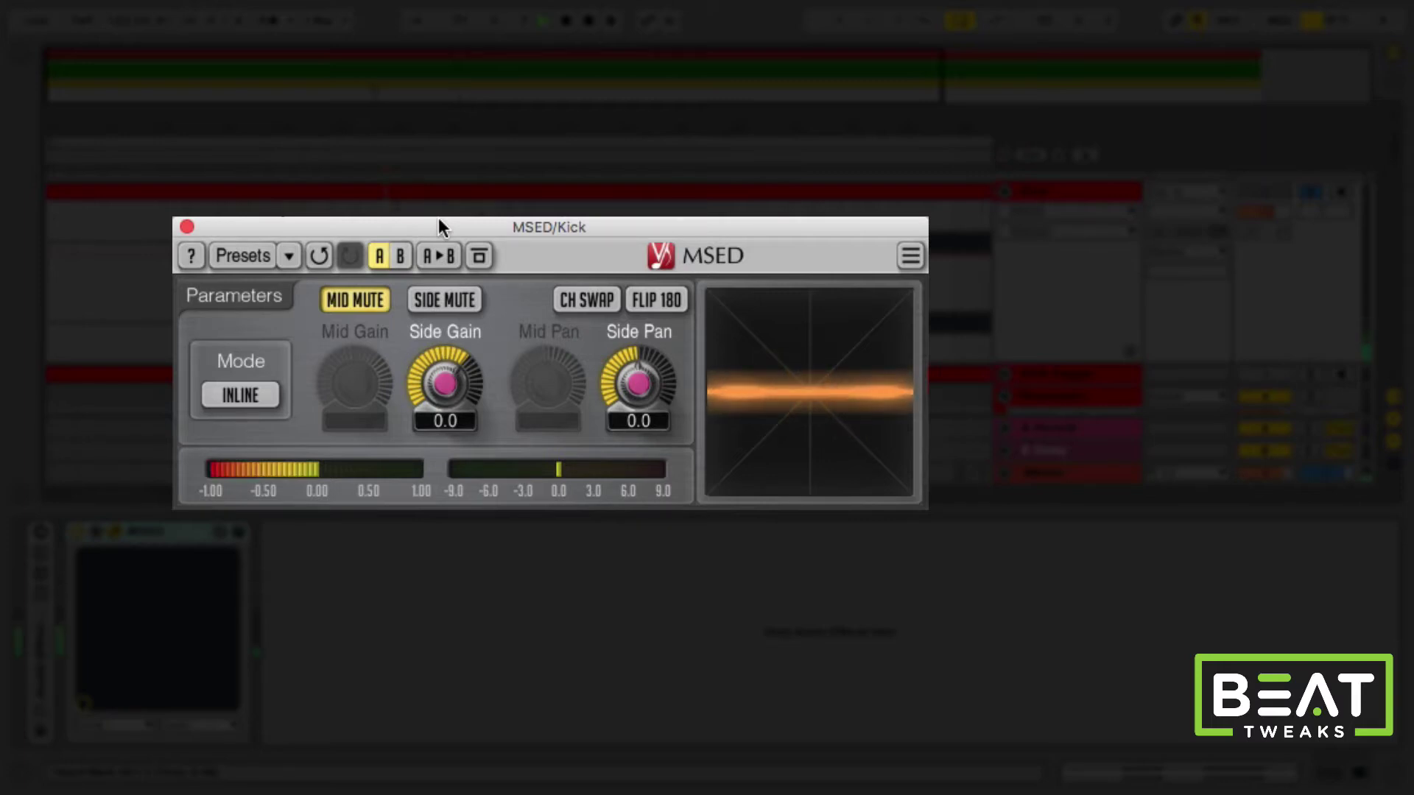
left_click(358, 298)
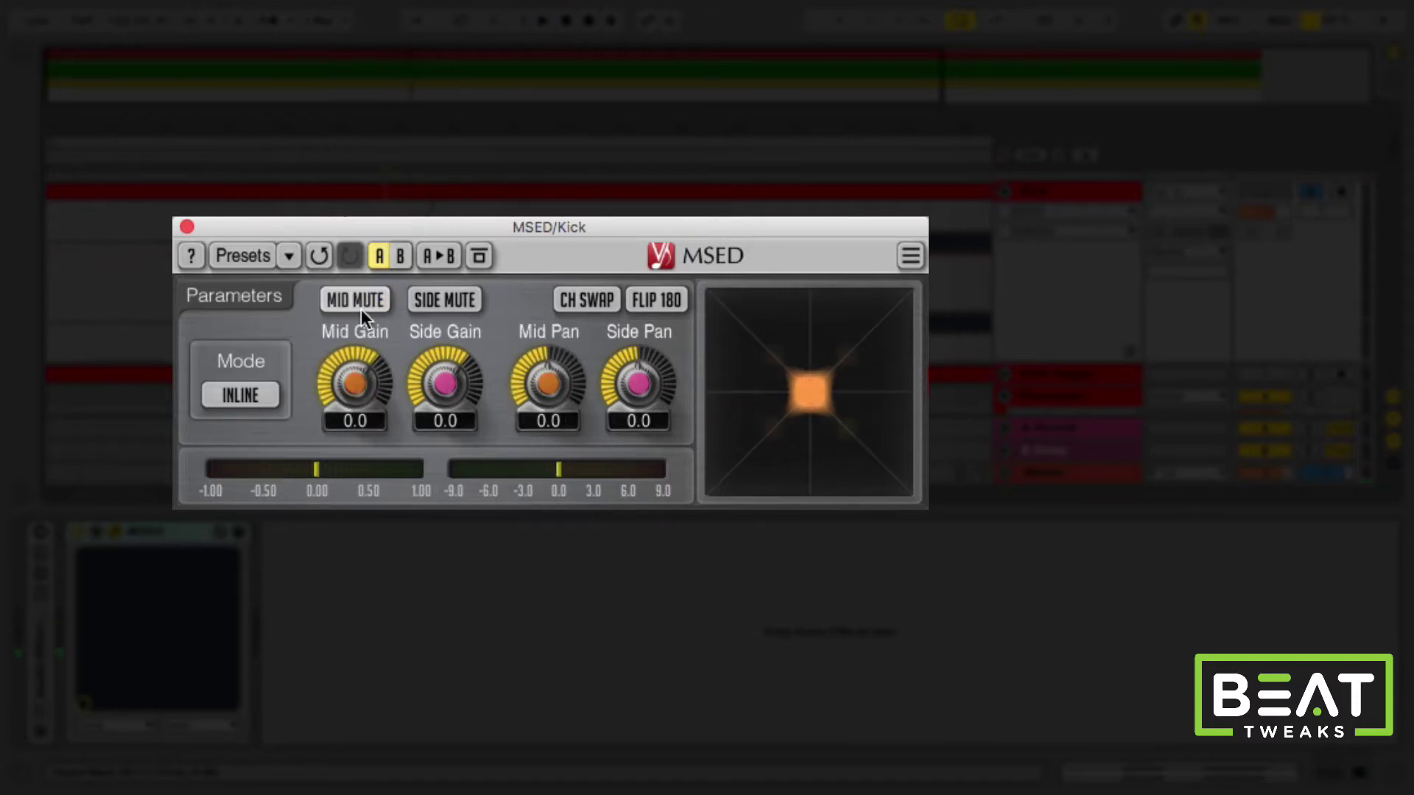
Re-enable SIDE MUTE on MSED and close its window.
left_click_drag(440, 225, 422, 225)
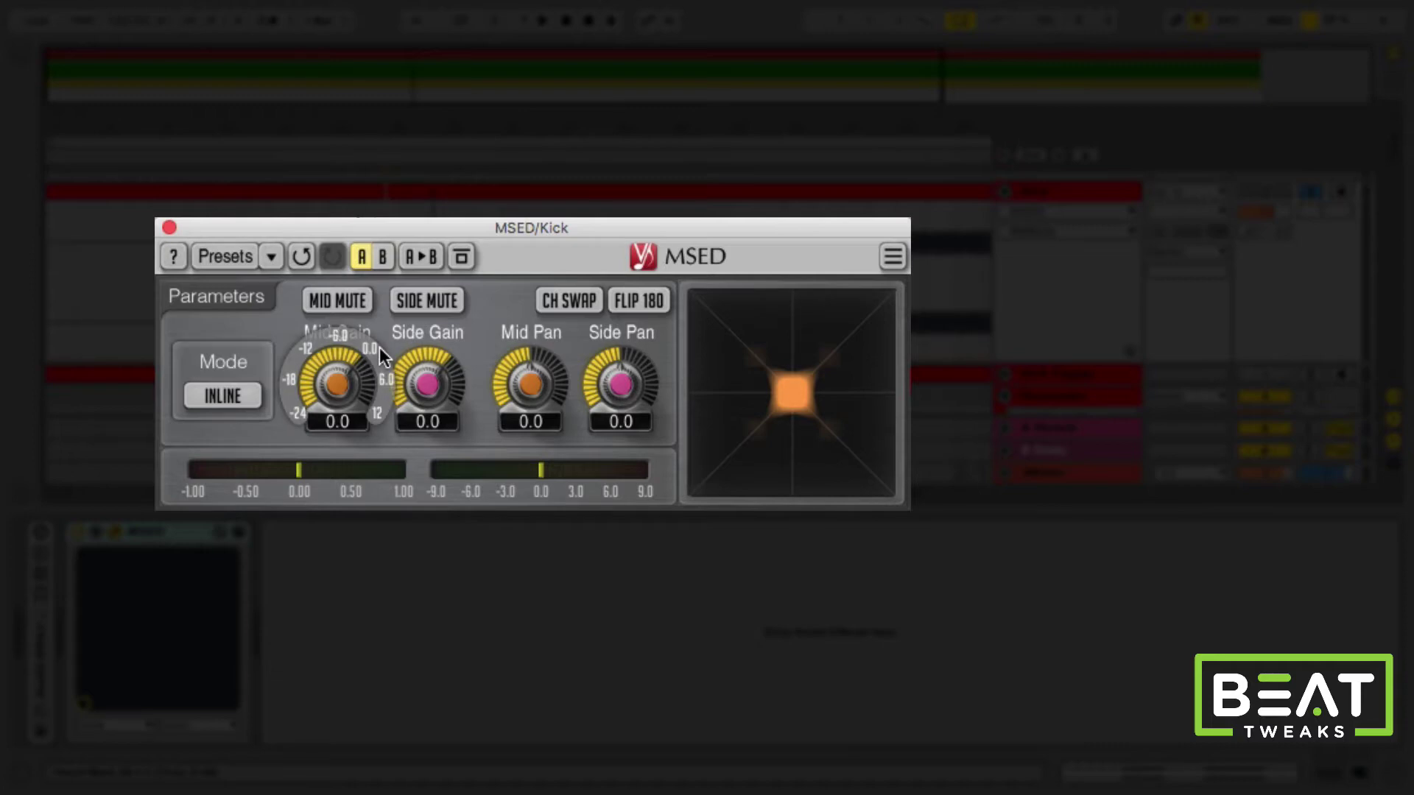
left_click(444, 302)
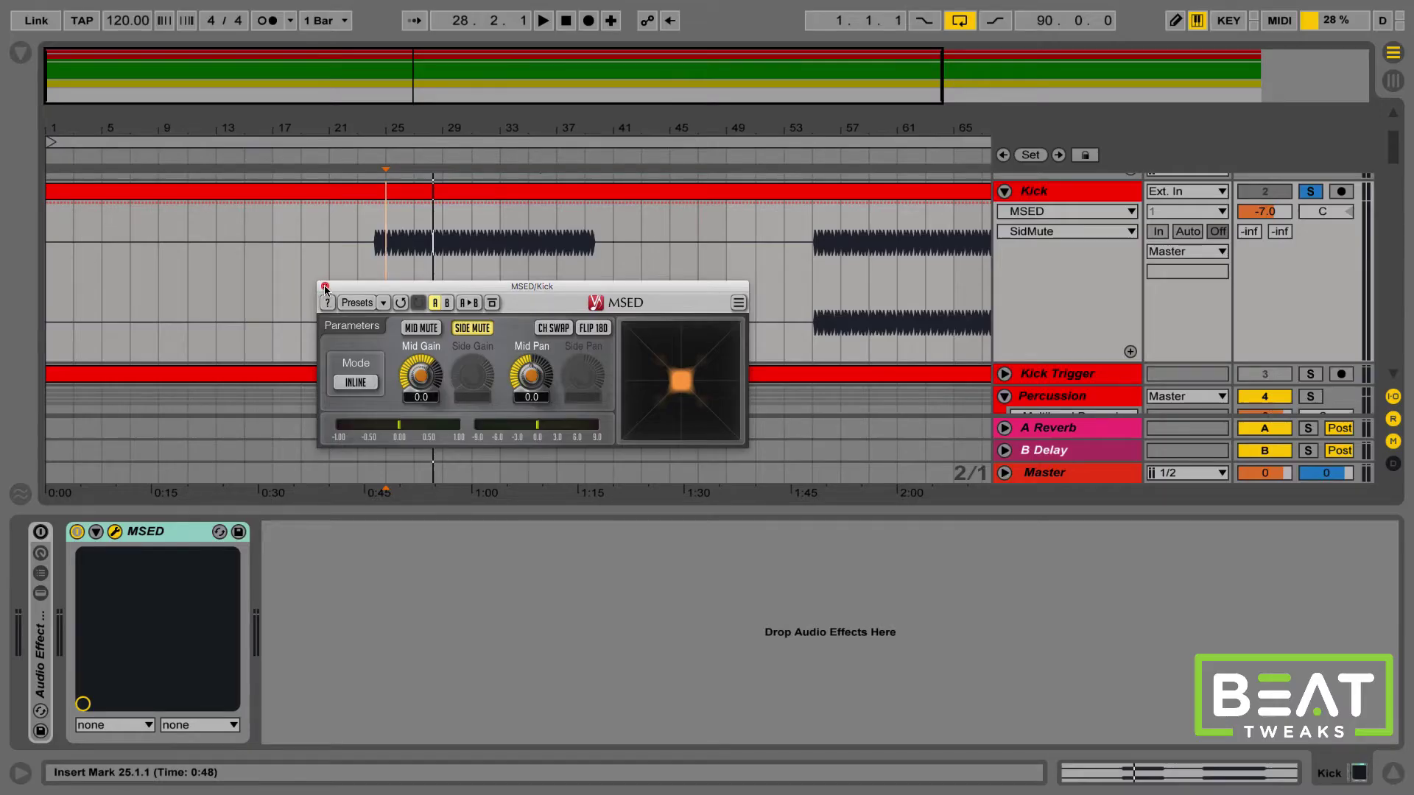
left_click(324, 293)
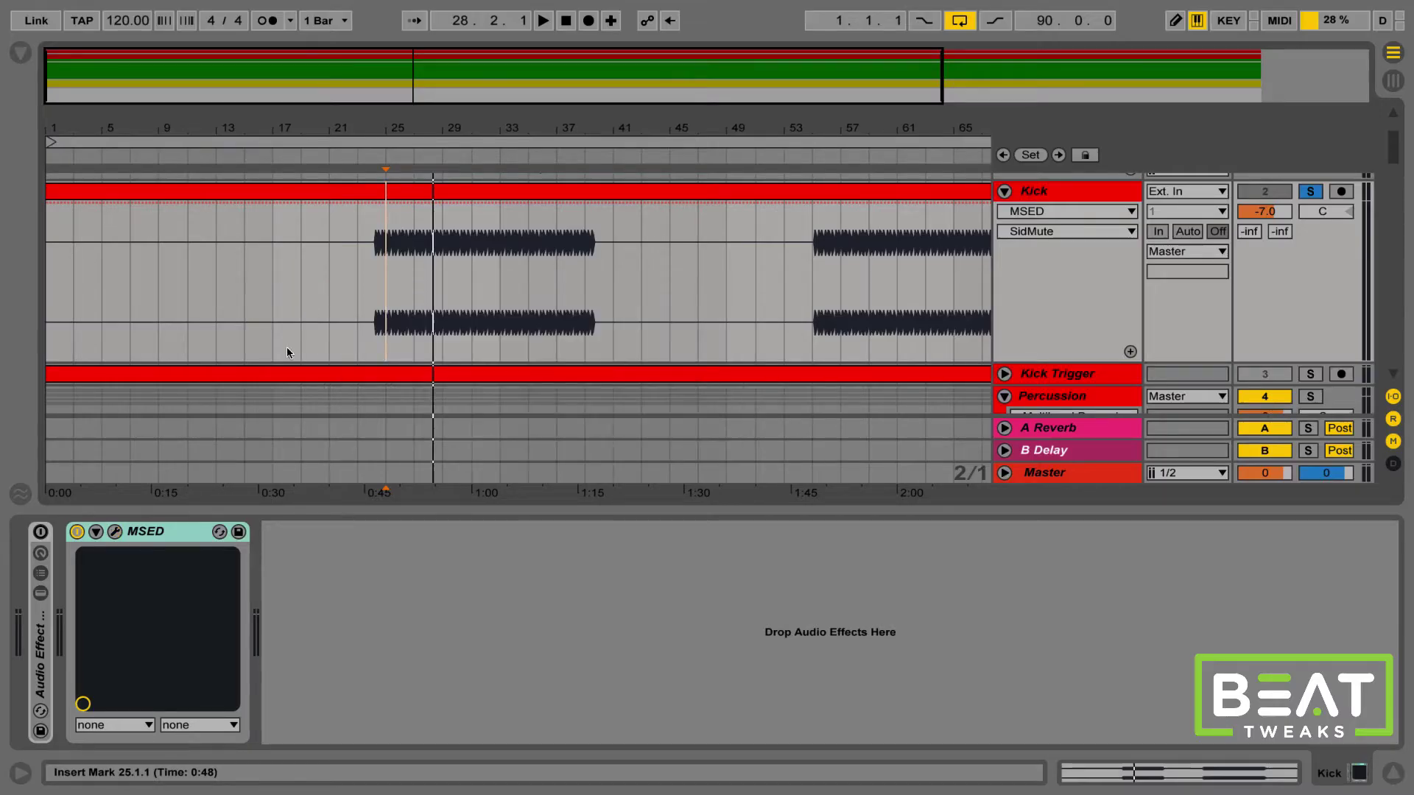
Drag EQ Eight from Audio Effects into the Kick track's chain right after MSED.
left_click(21, 53)
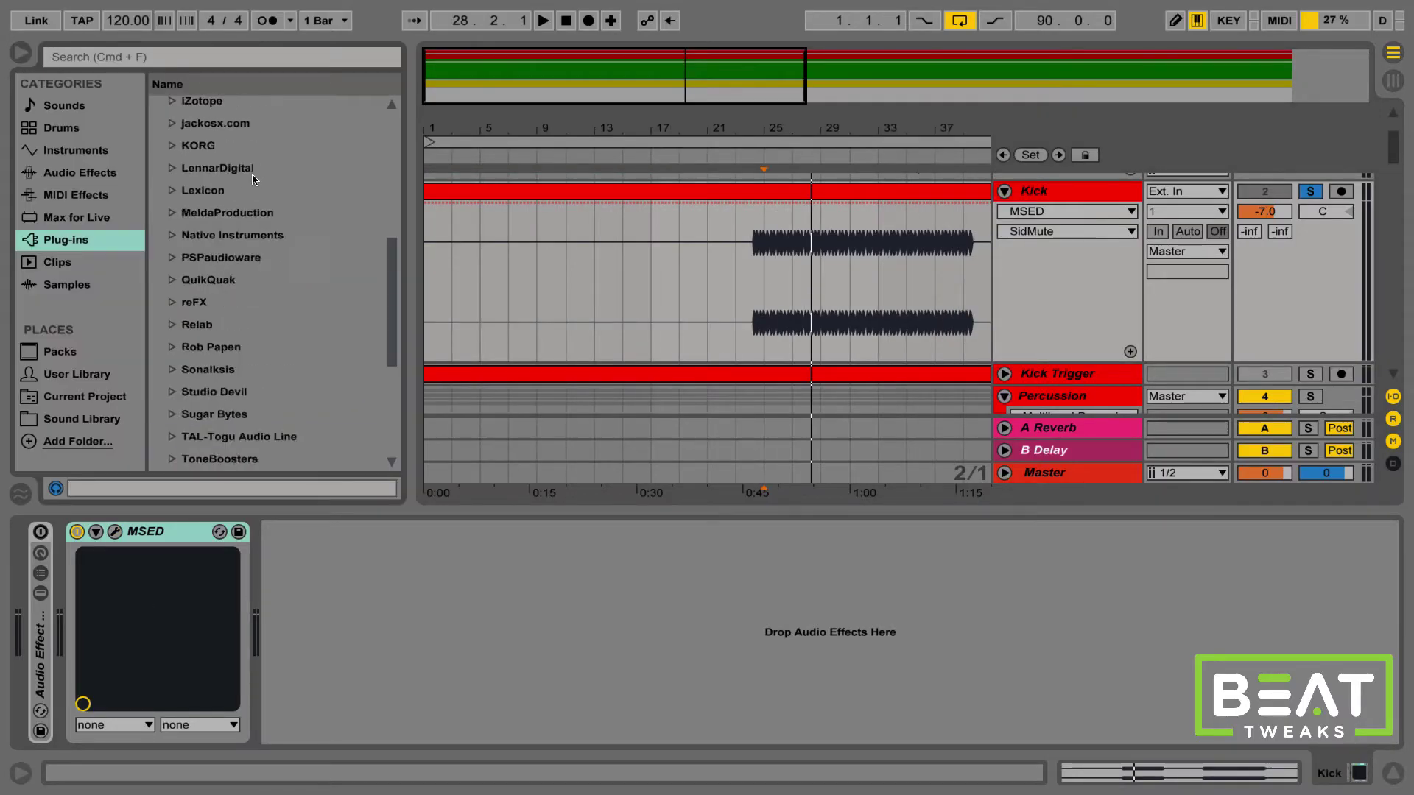
scroll(252, 173, "up", 10)
left_click(79, 172)
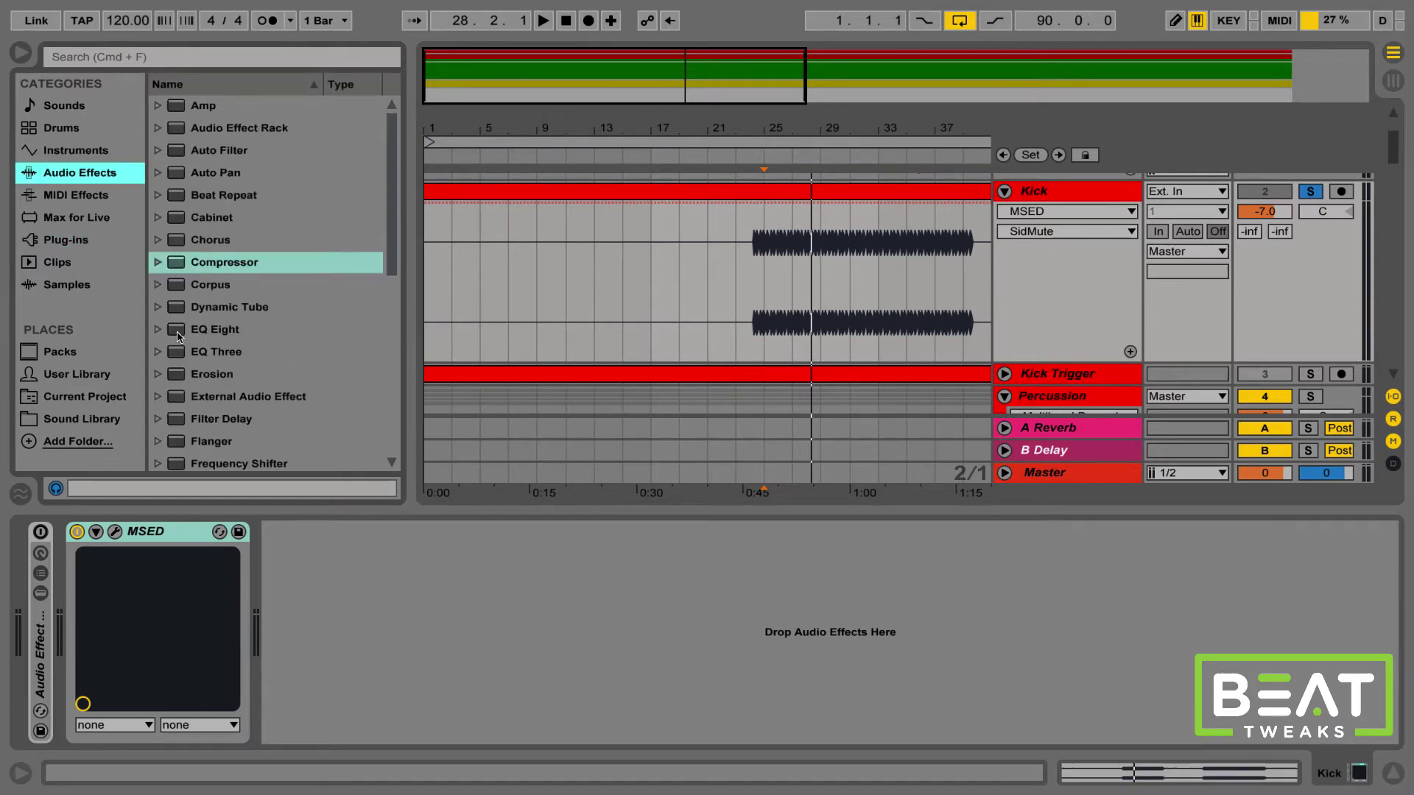
mouse_move(213, 330)
left_mouse_down()
mouse_move(341, 602)
mouse_move(492, 615)
left_mouse_up()
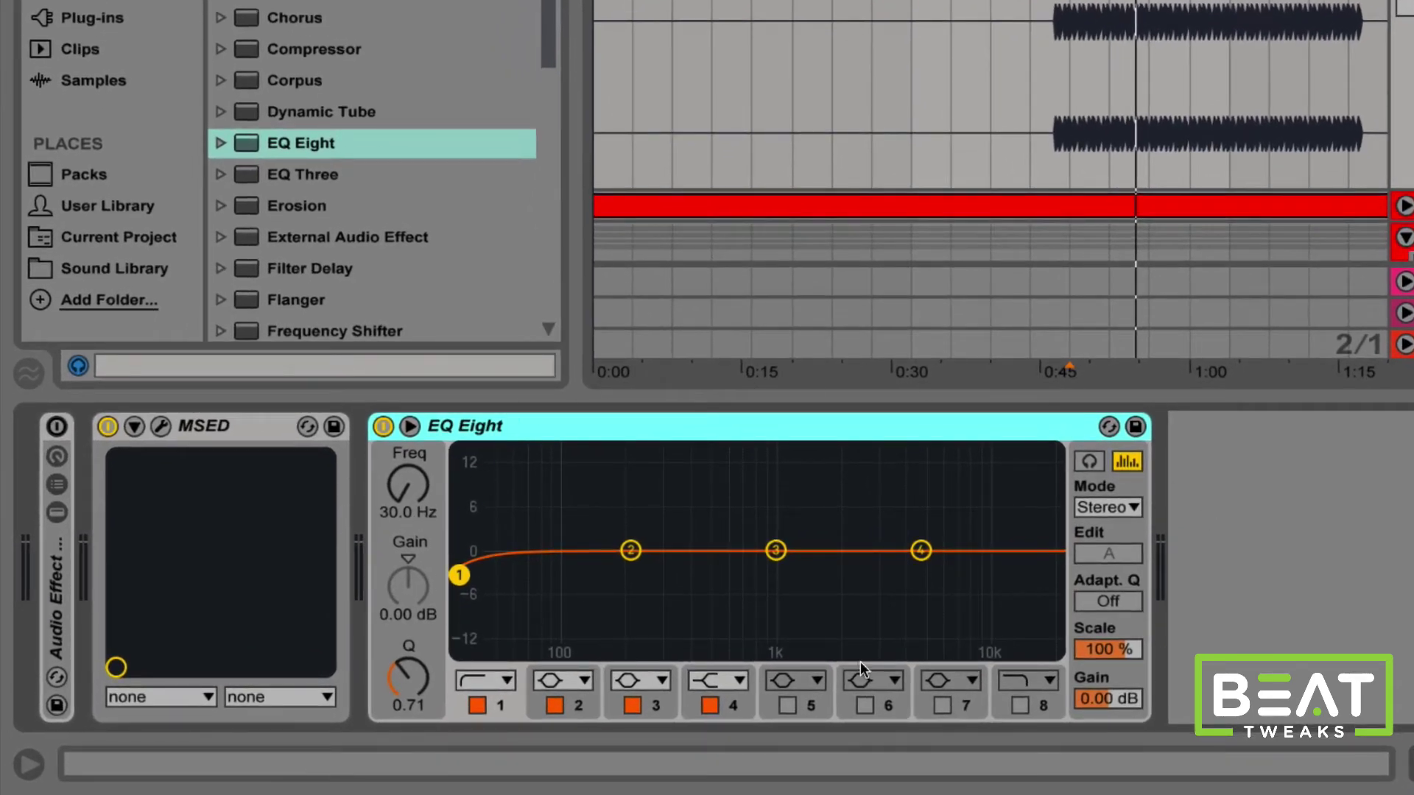
Switch EQ Eight to M/S mode, compare the Mid and Side curves, and disable MSED.
left_click(1093, 508)
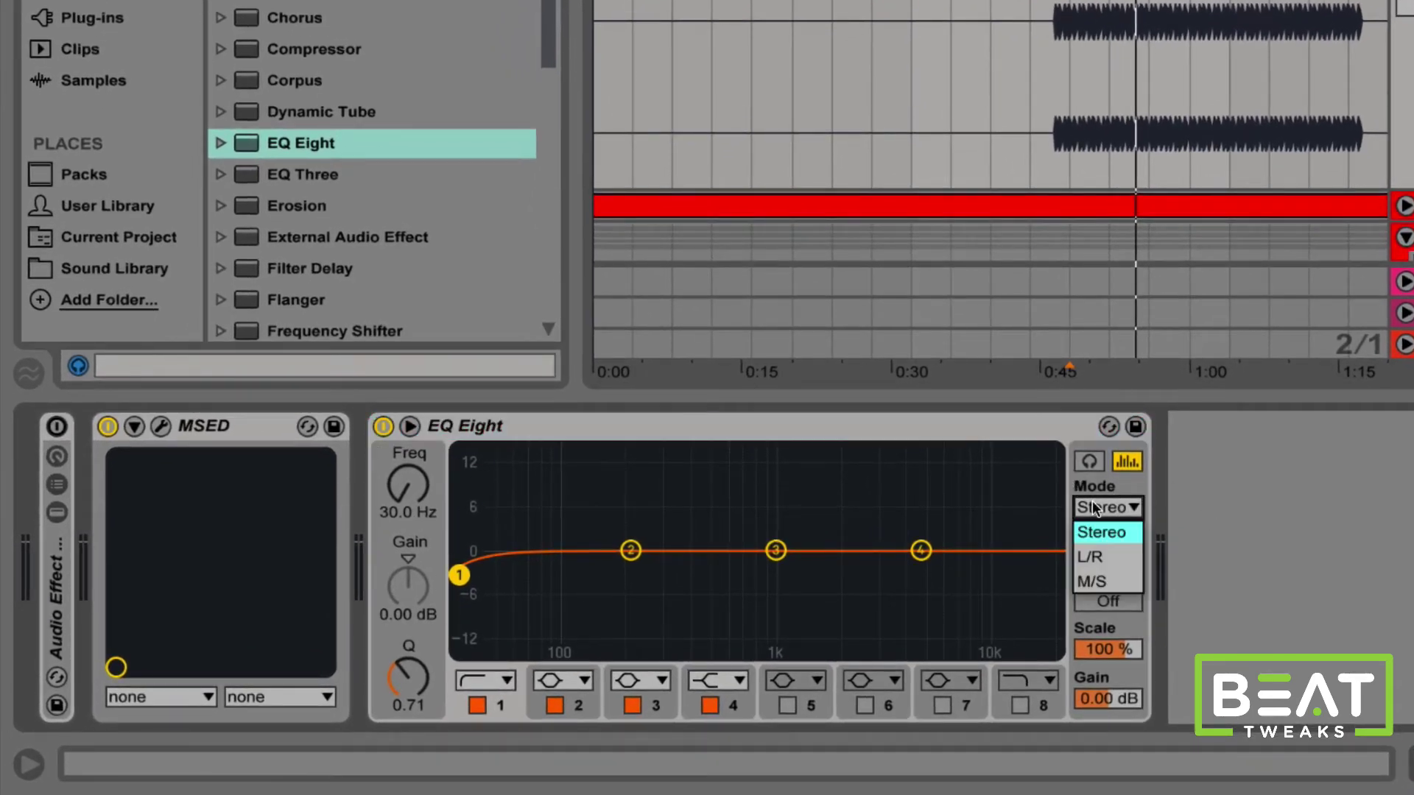
left_click(1110, 583)
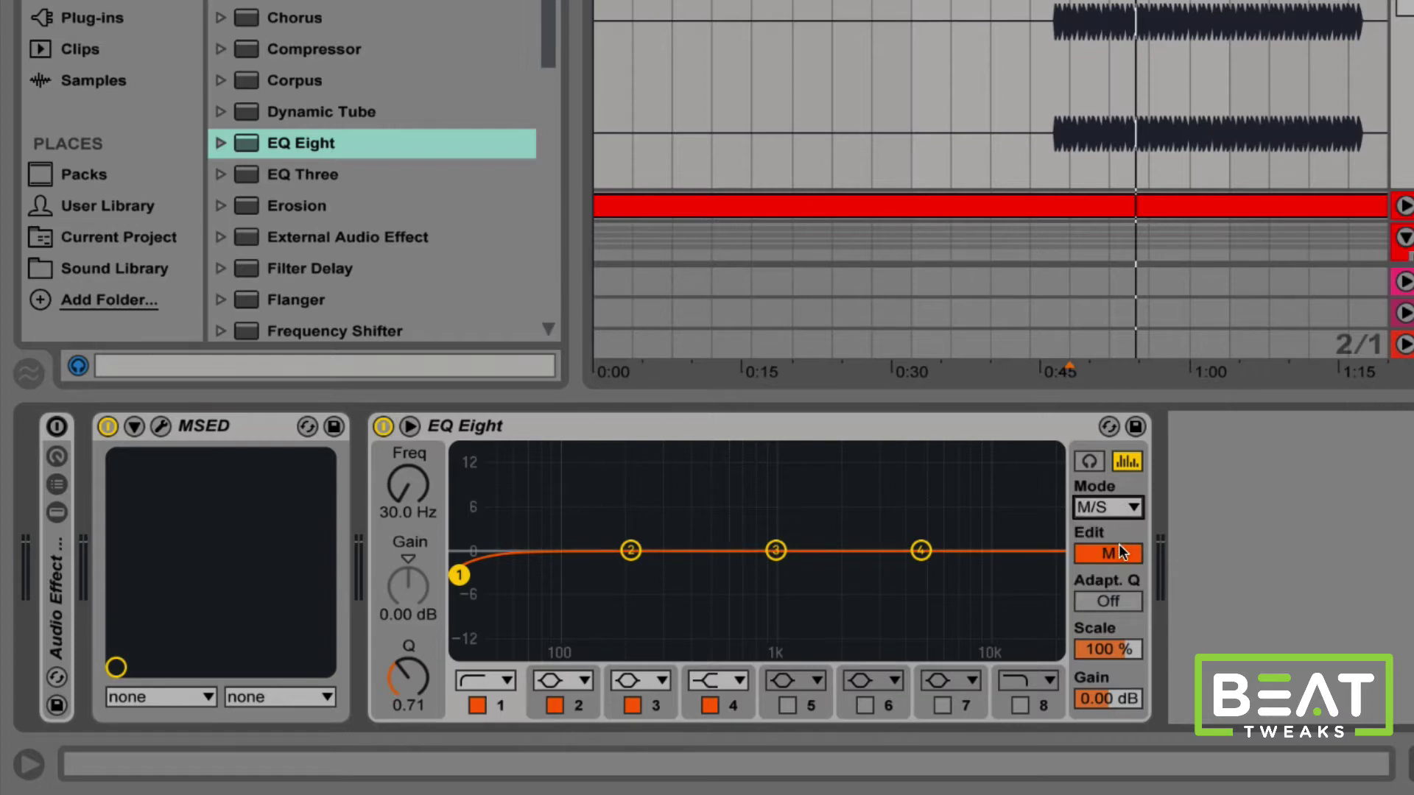
left_click(1131, 555)
left_click(1131, 555)
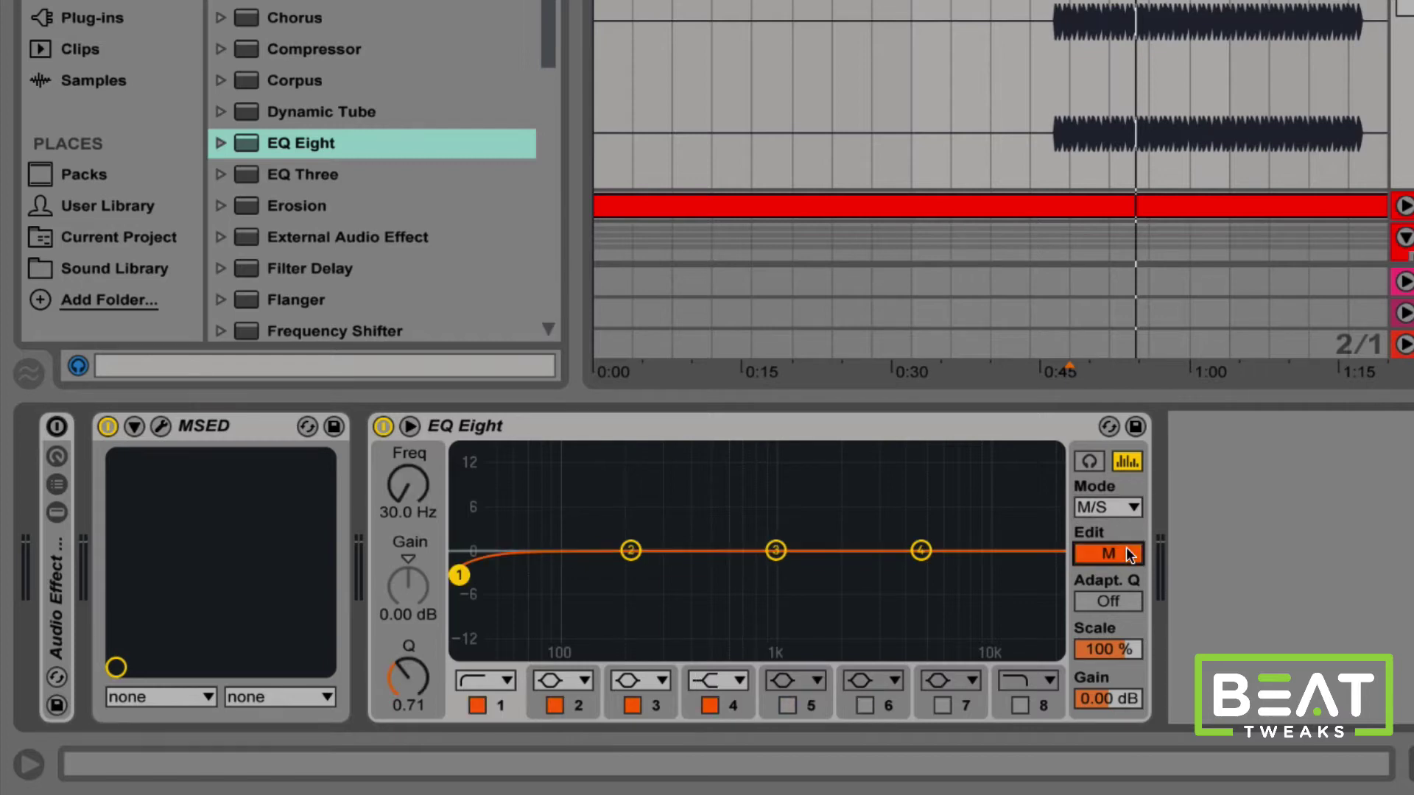
left_click(1131, 556)
left_click(1131, 555)
left_click(1131, 555)
left_click(1131, 555)
left_click(108, 426)
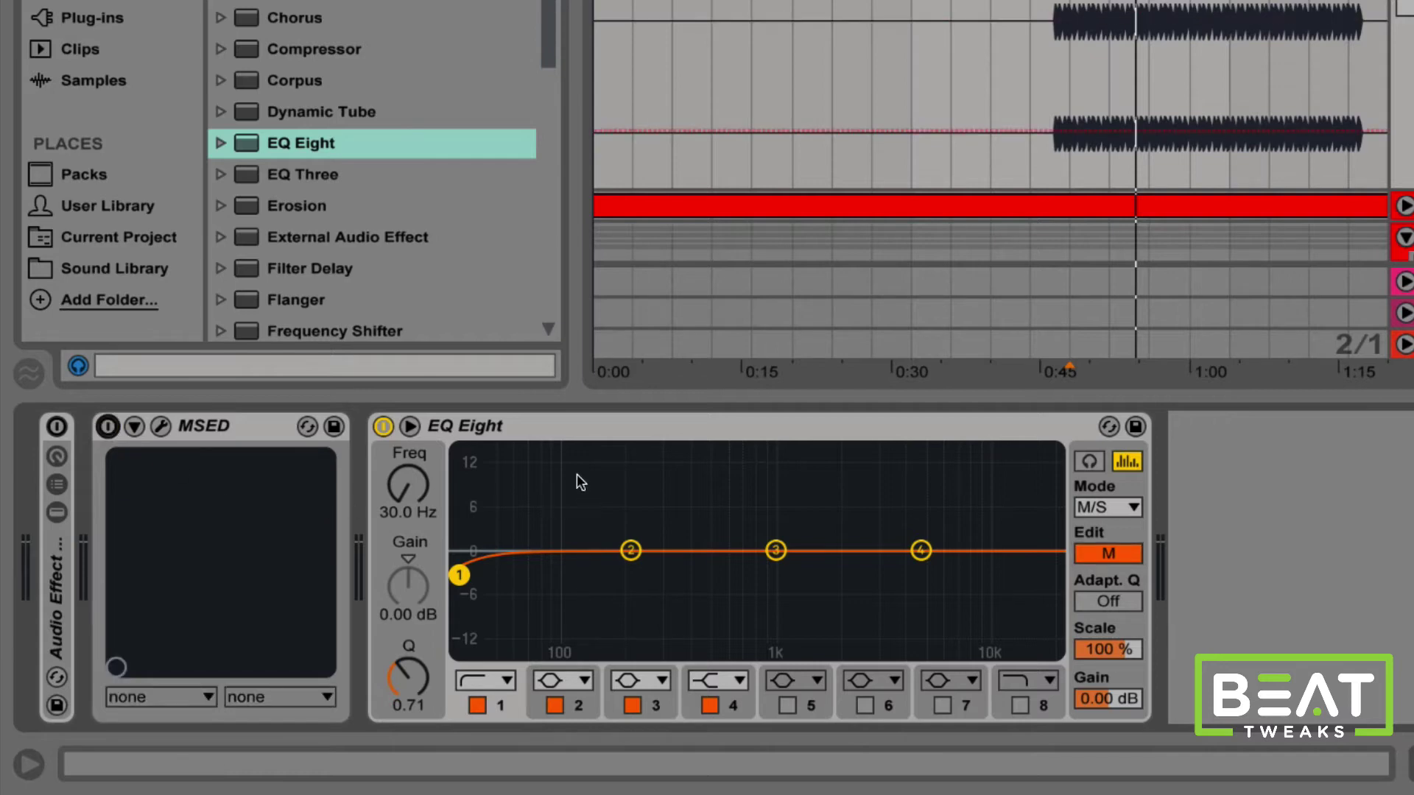
On the Side channel, enable band 1 as a steep low cut x4 at 22 kHz.
left_click(1106, 551)
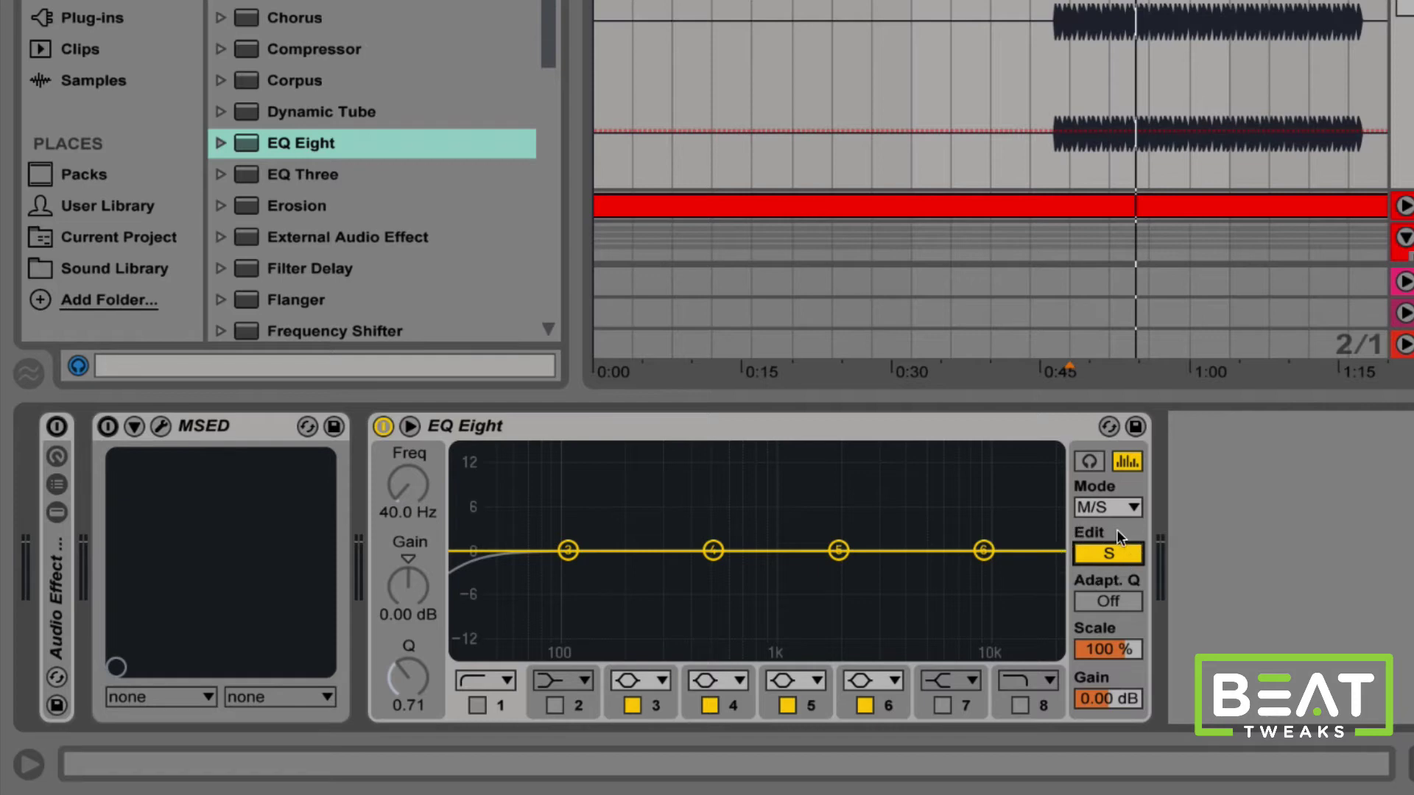
left_click(466, 677)
left_click(481, 484)
left_click(477, 705)
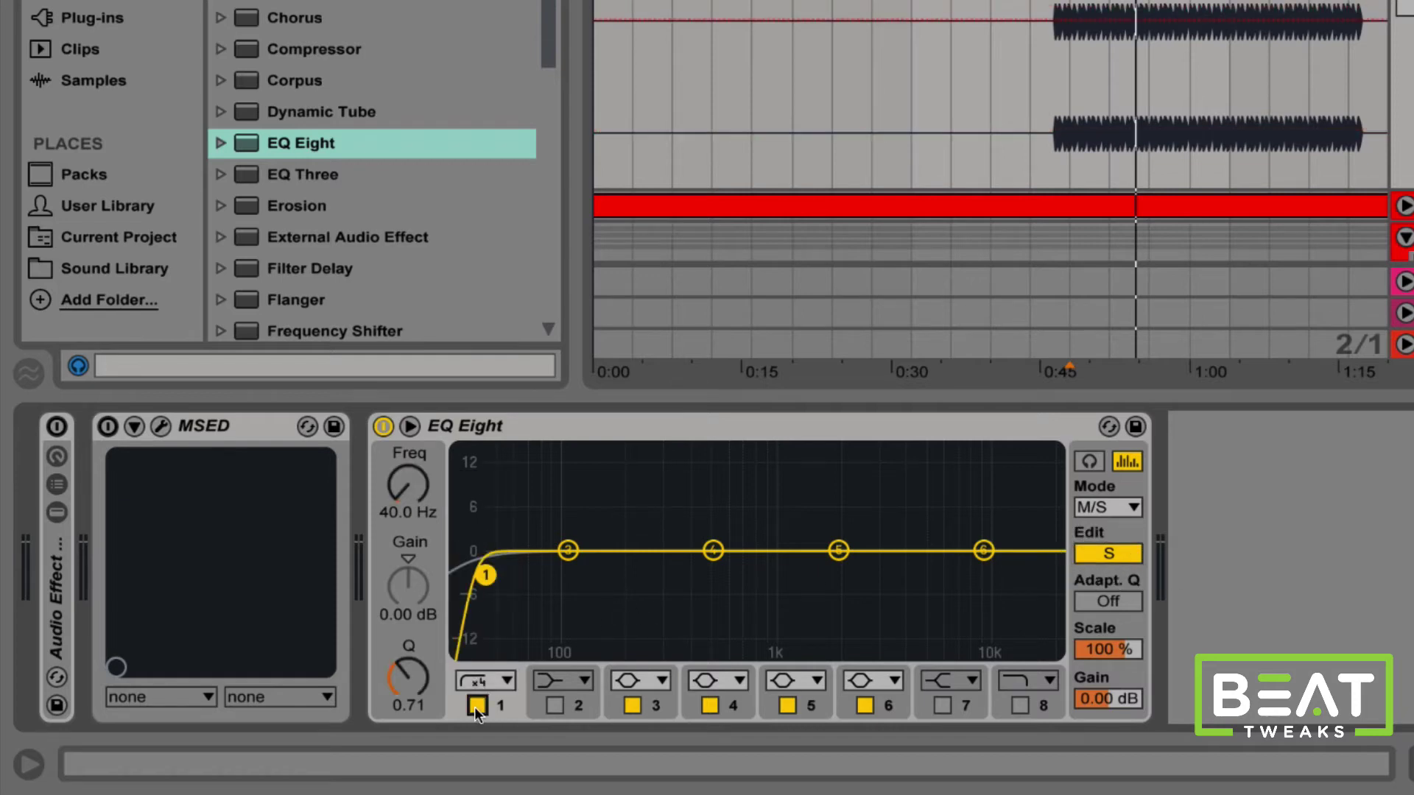
left_click_drag(399, 489, 399, 366)
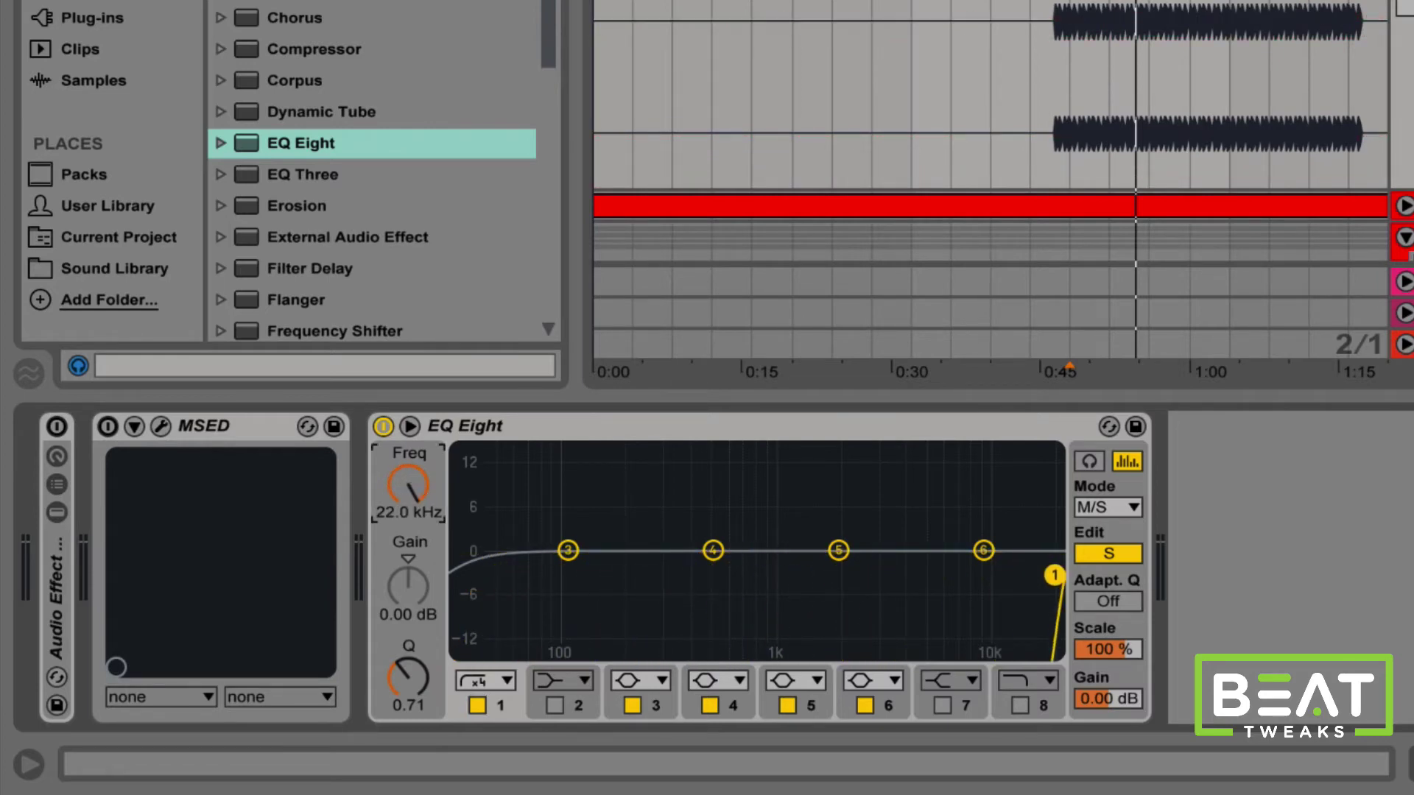
Play the kick from near 0:48 and bypass EQ Eight to hear the difference.
left_click(1068, 89)
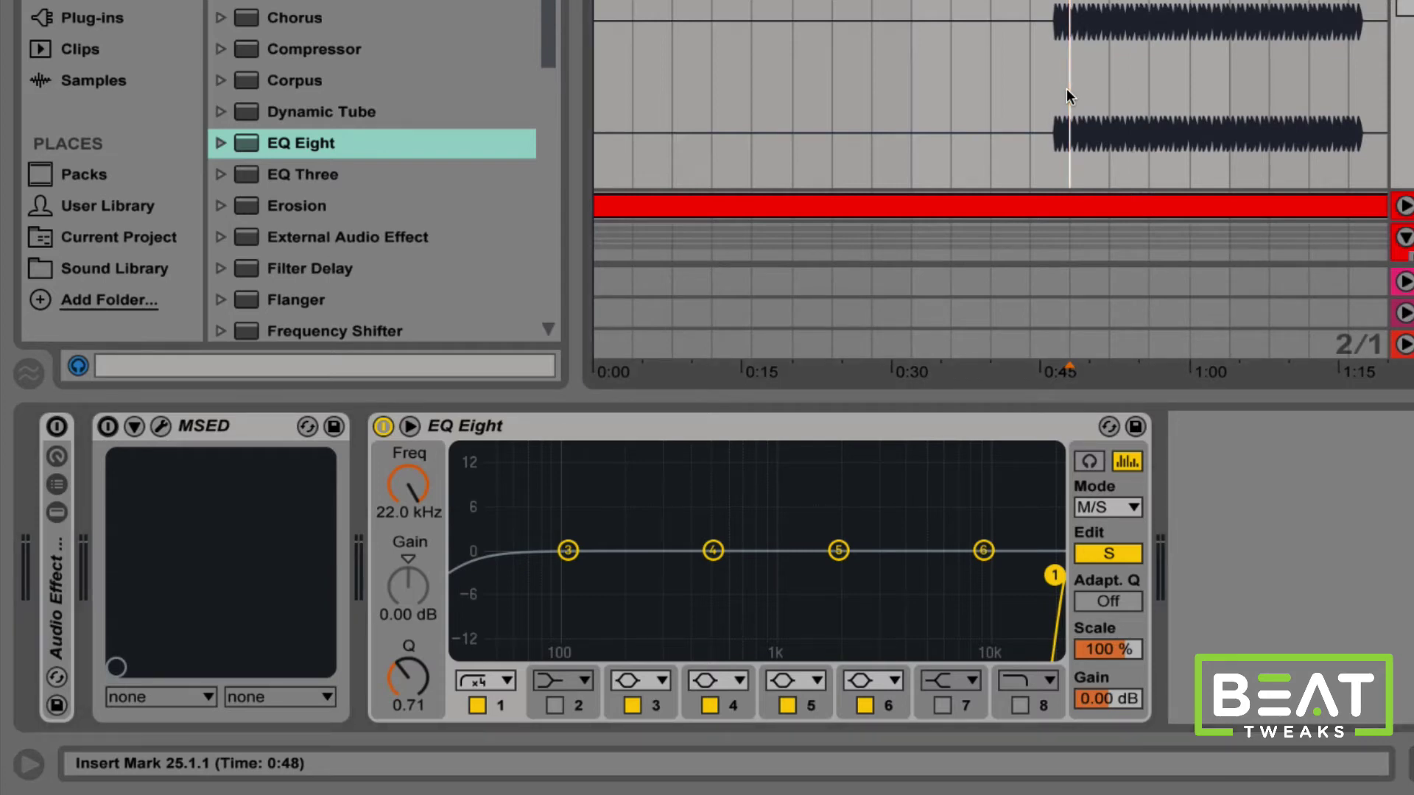
key("space")
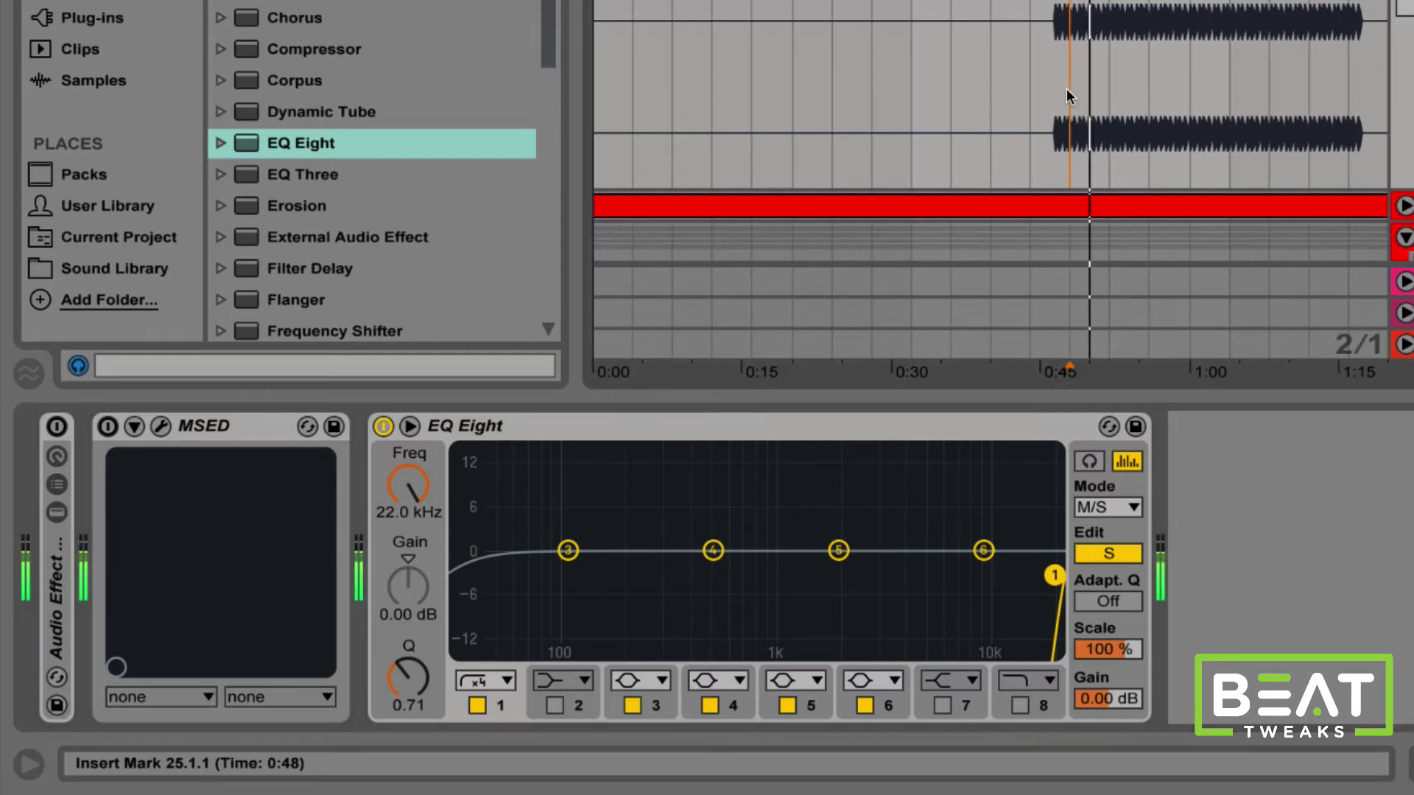
left_click(384, 428)
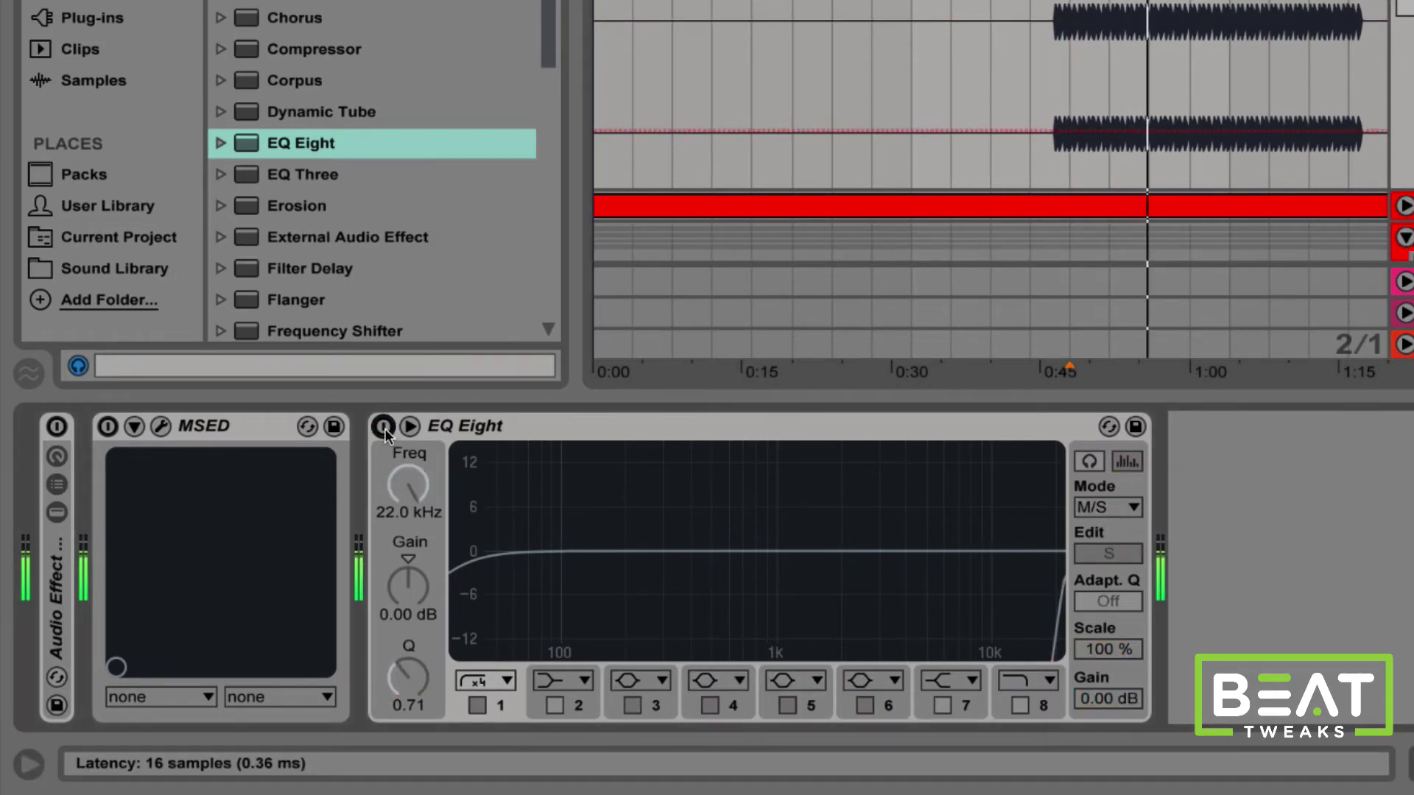
A/B EQ Eight against MSED during playback, ending with EQ Eight on and MSED off.
left_click(384, 427)
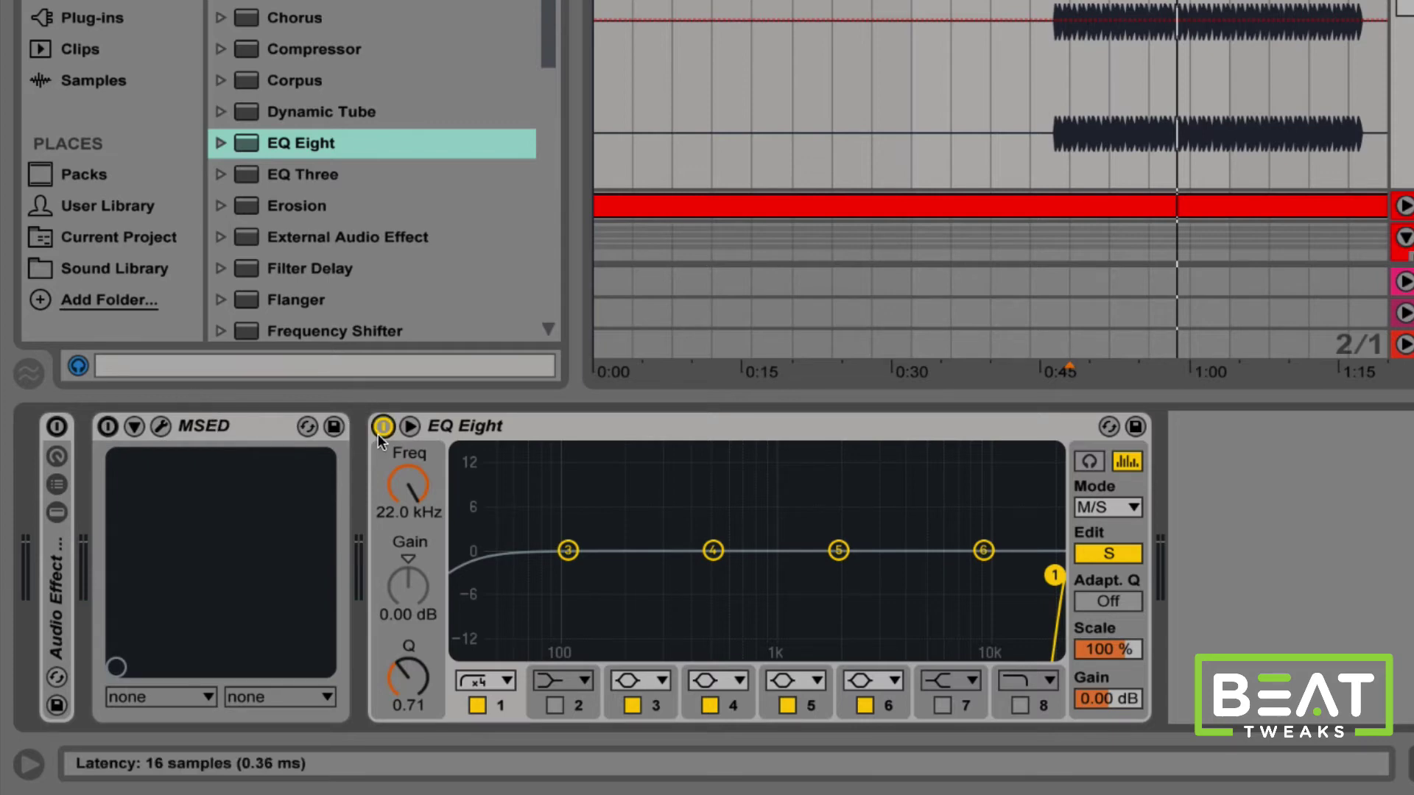
key("space")
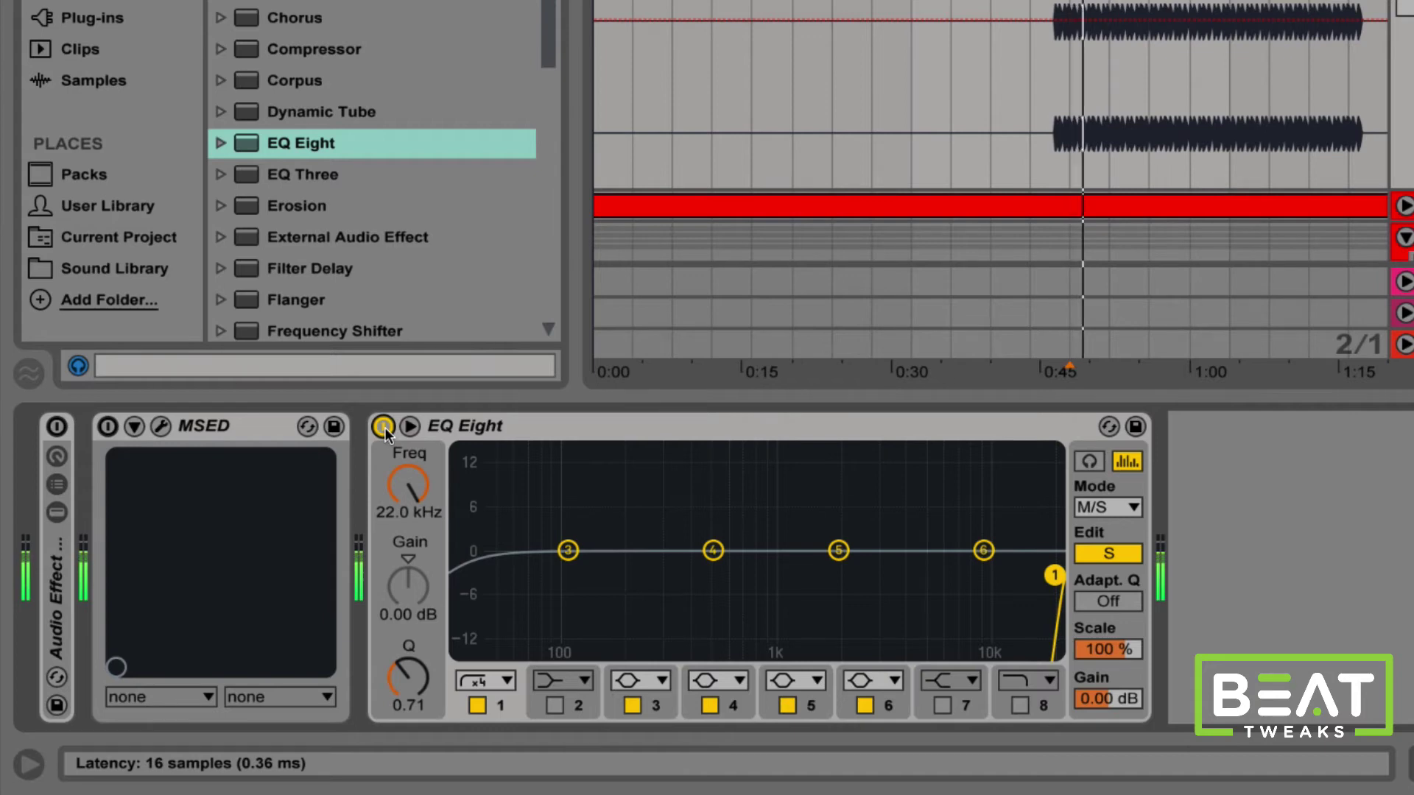
left_click(383, 426)
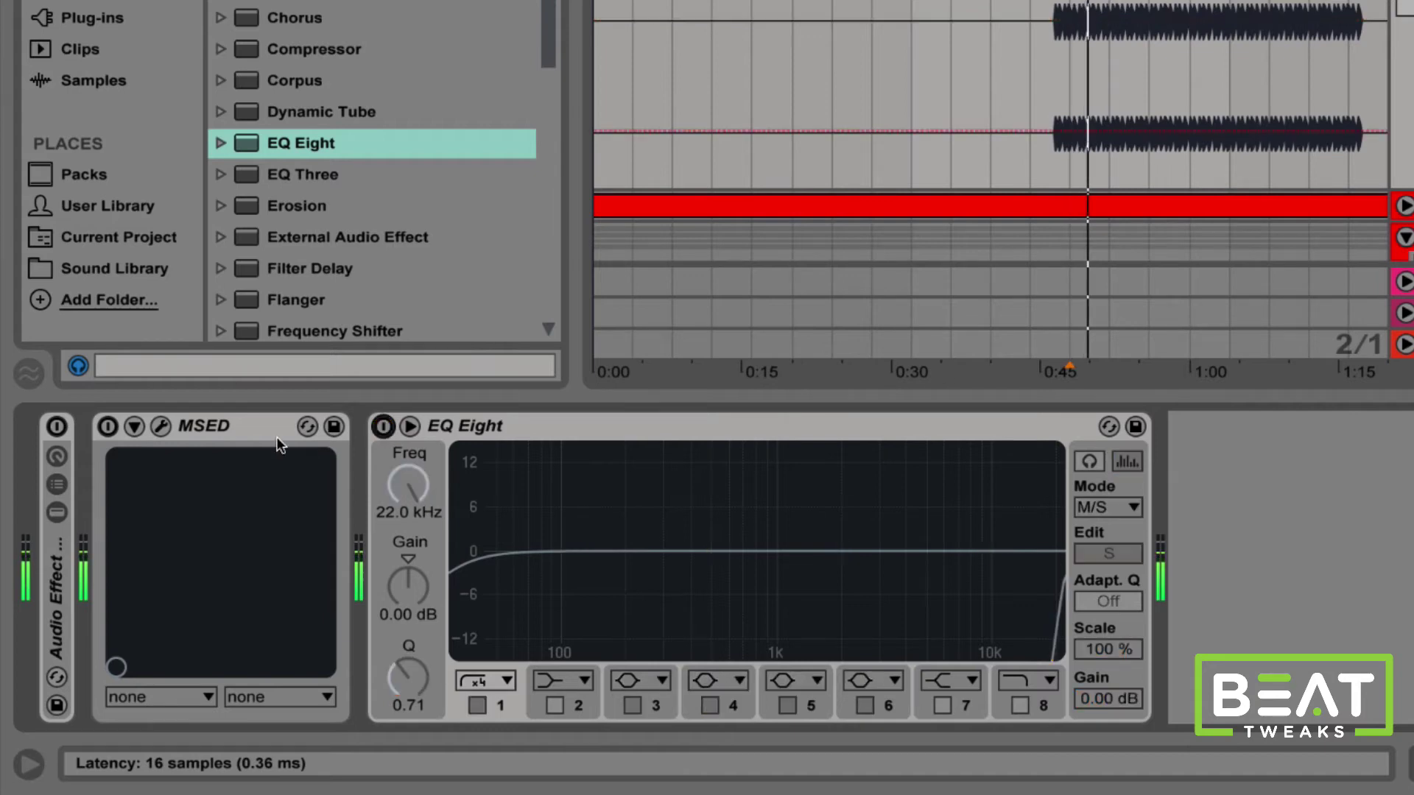
left_click(109, 426)
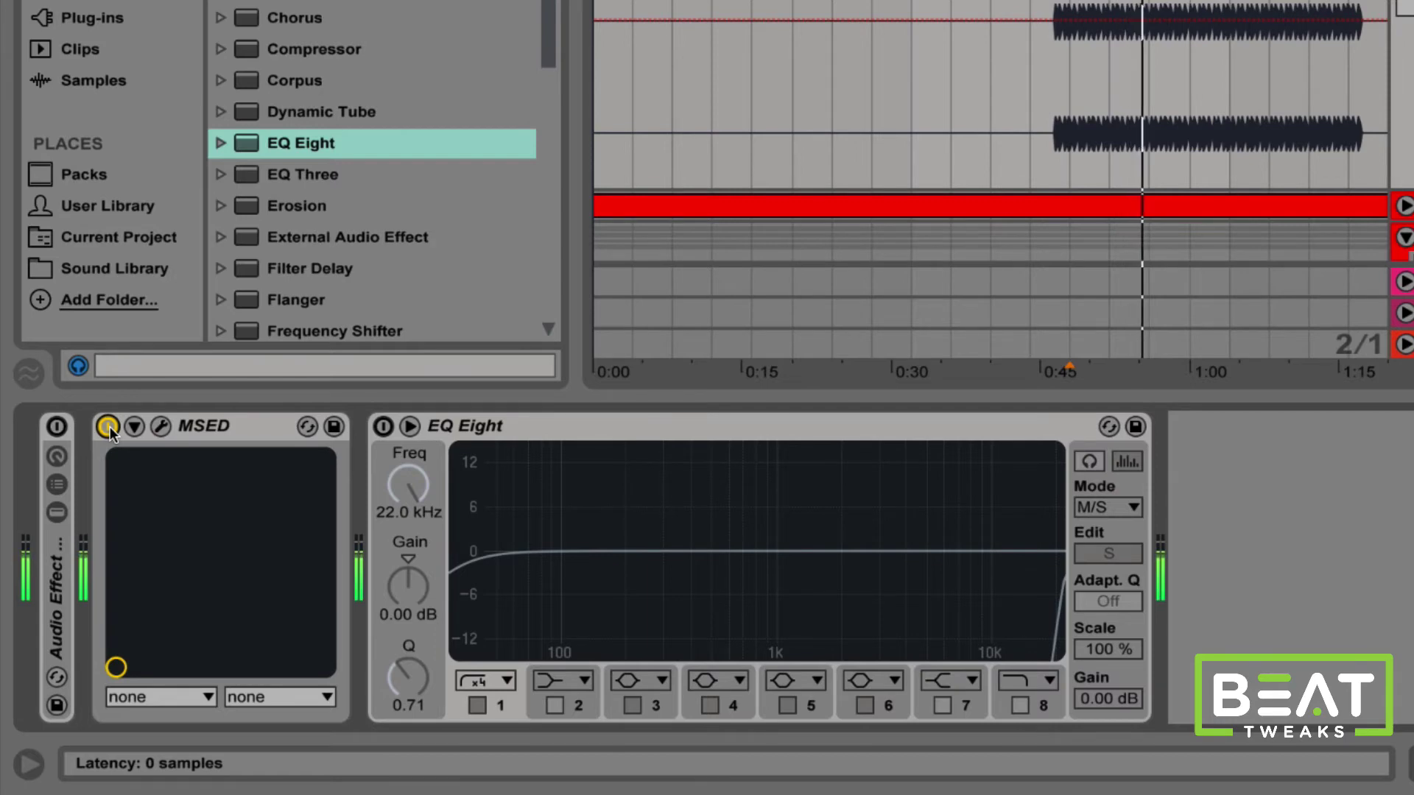
left_click(109, 426)
left_click(384, 427)
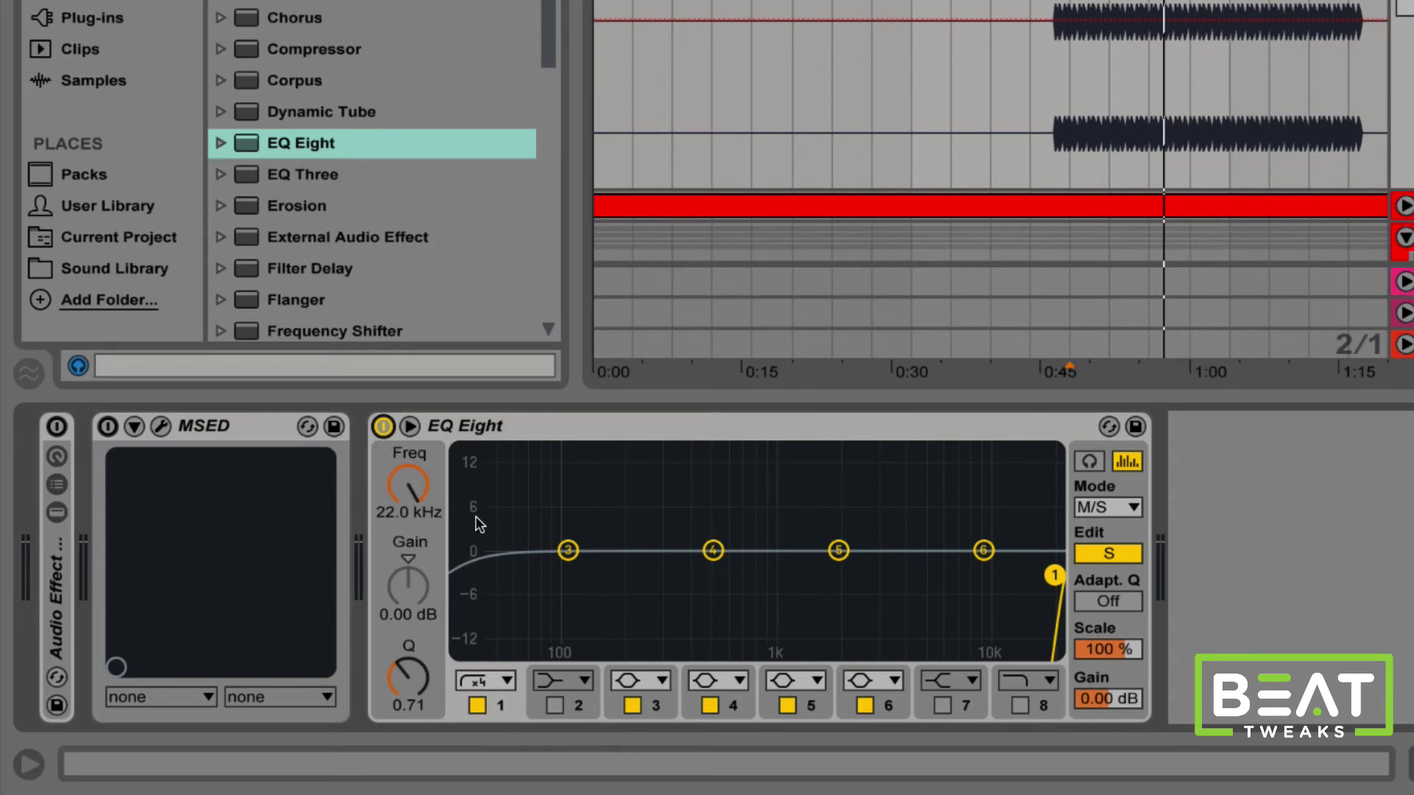
On the Mid channel, carve a low-mid cut with band 2 around 612 Hz.
left_click(1129, 554)
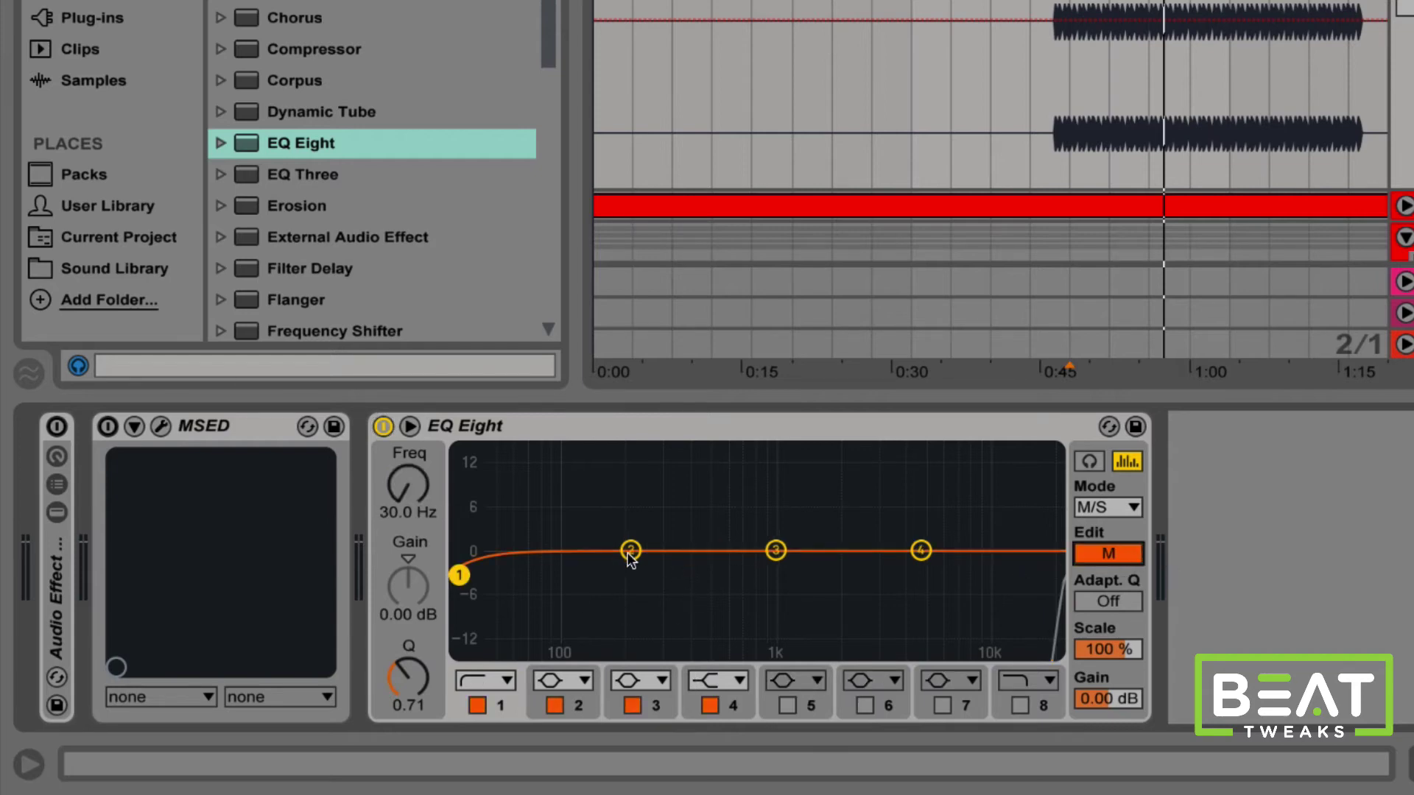
left_click_drag(632, 554, 728, 594)
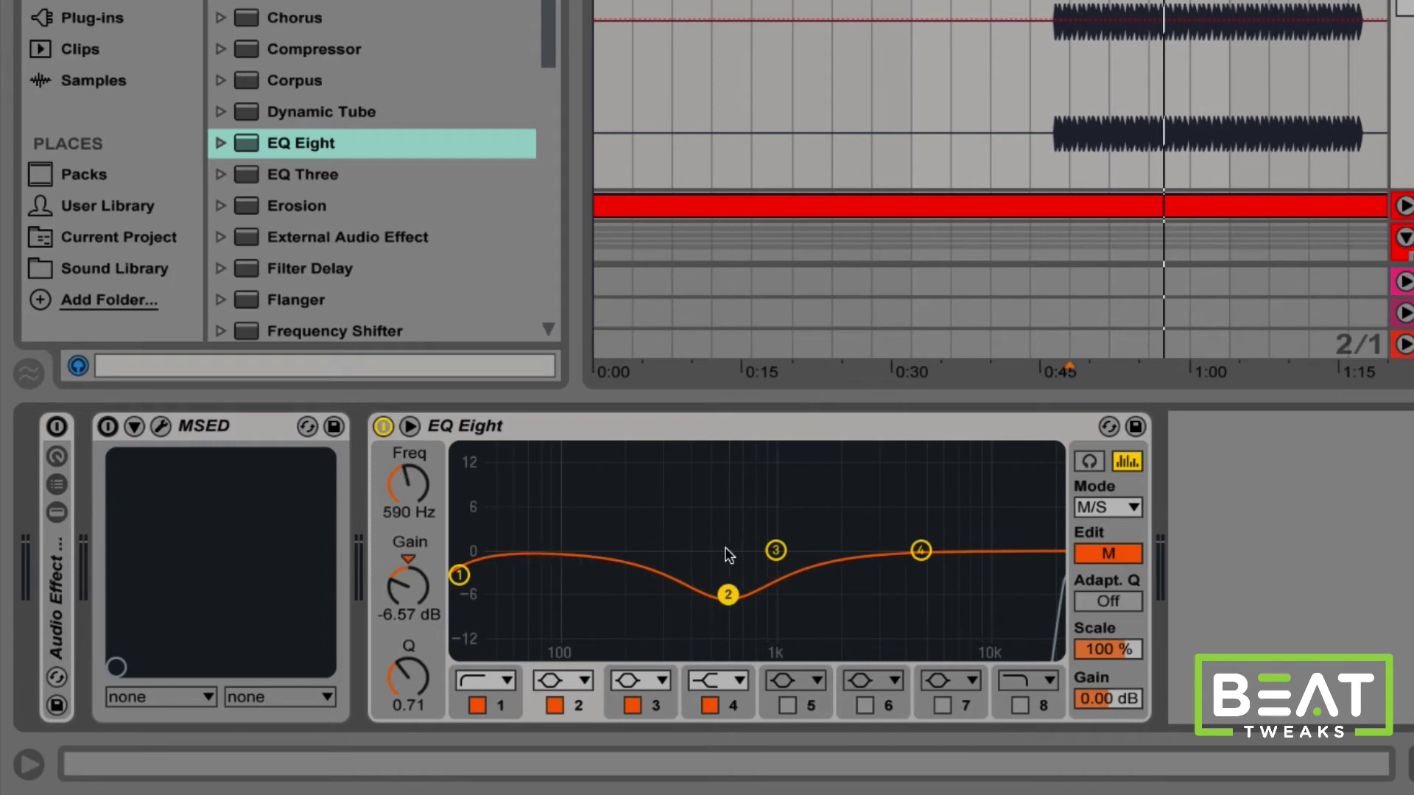
mouse_move(726, 592)
left_mouse_down()
mouse_move(719, 555)
mouse_move(720, 578)
left_mouse_up()
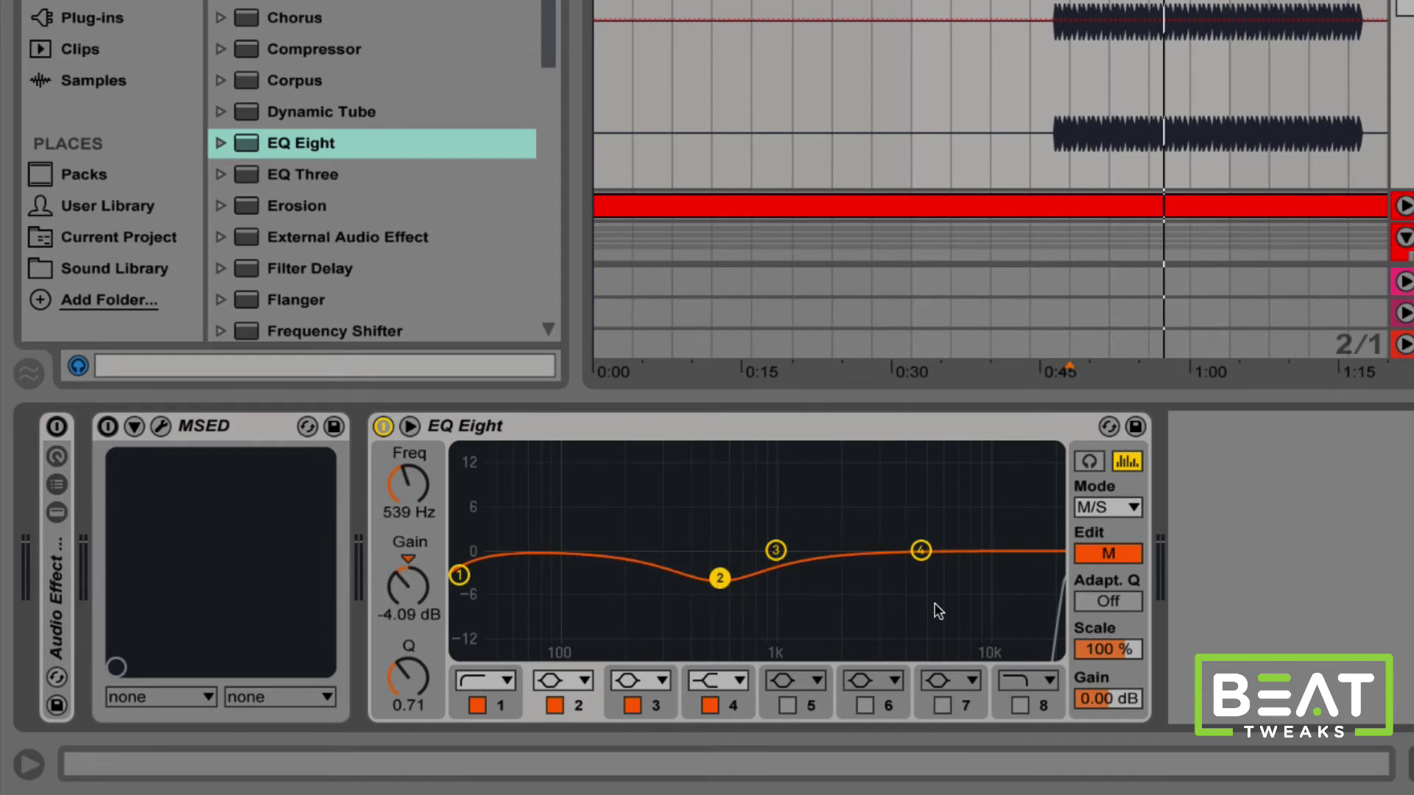
left_click(1097, 557)
left_click(1114, 558)
left_click_drag(721, 578, 731, 608)
During playback, add 1.90 dB lifts with band 3 near 60 Hz and band 4 at 3.29 kHz.
key("space")
left_click_drag(776, 551, 544, 520)
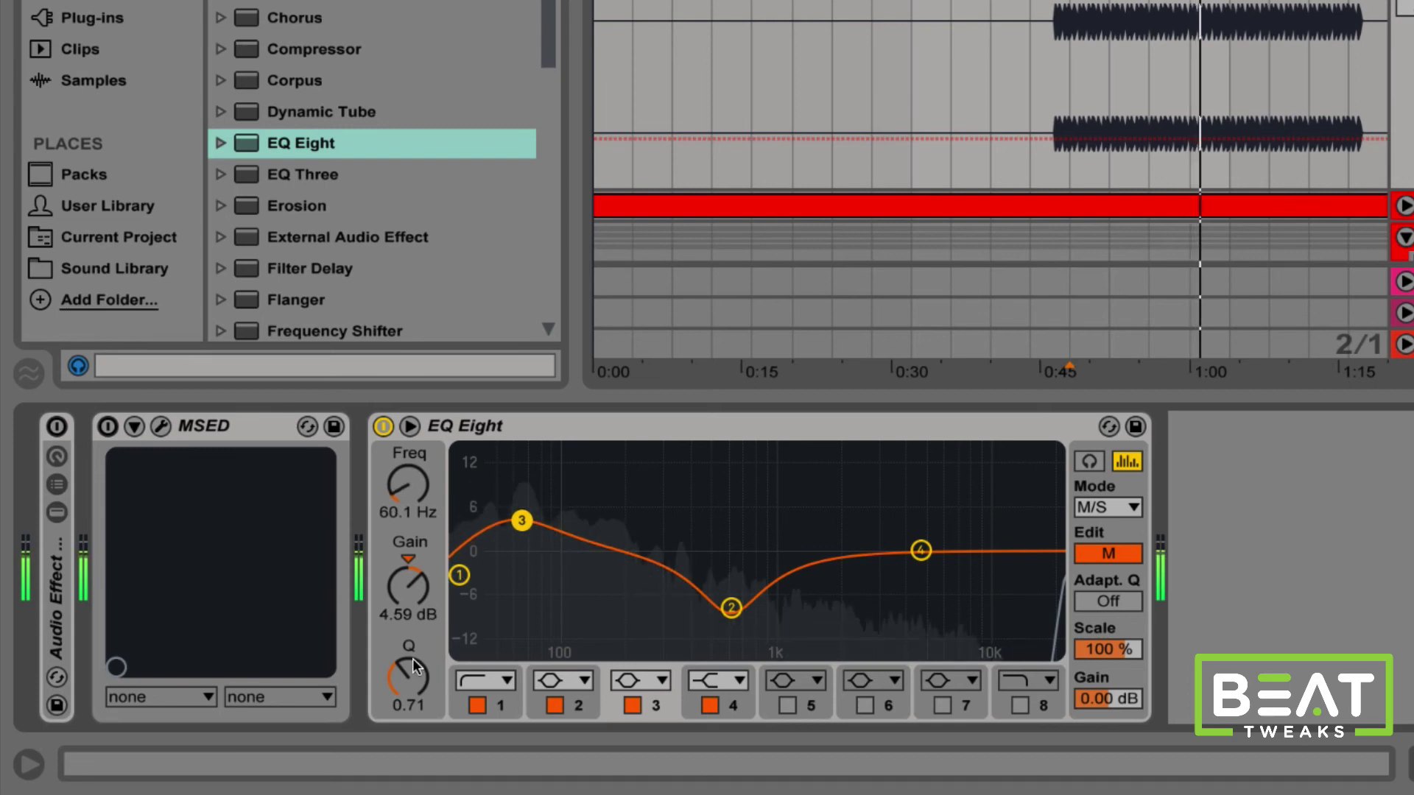
left_click_drag(408, 587, 408, 619)
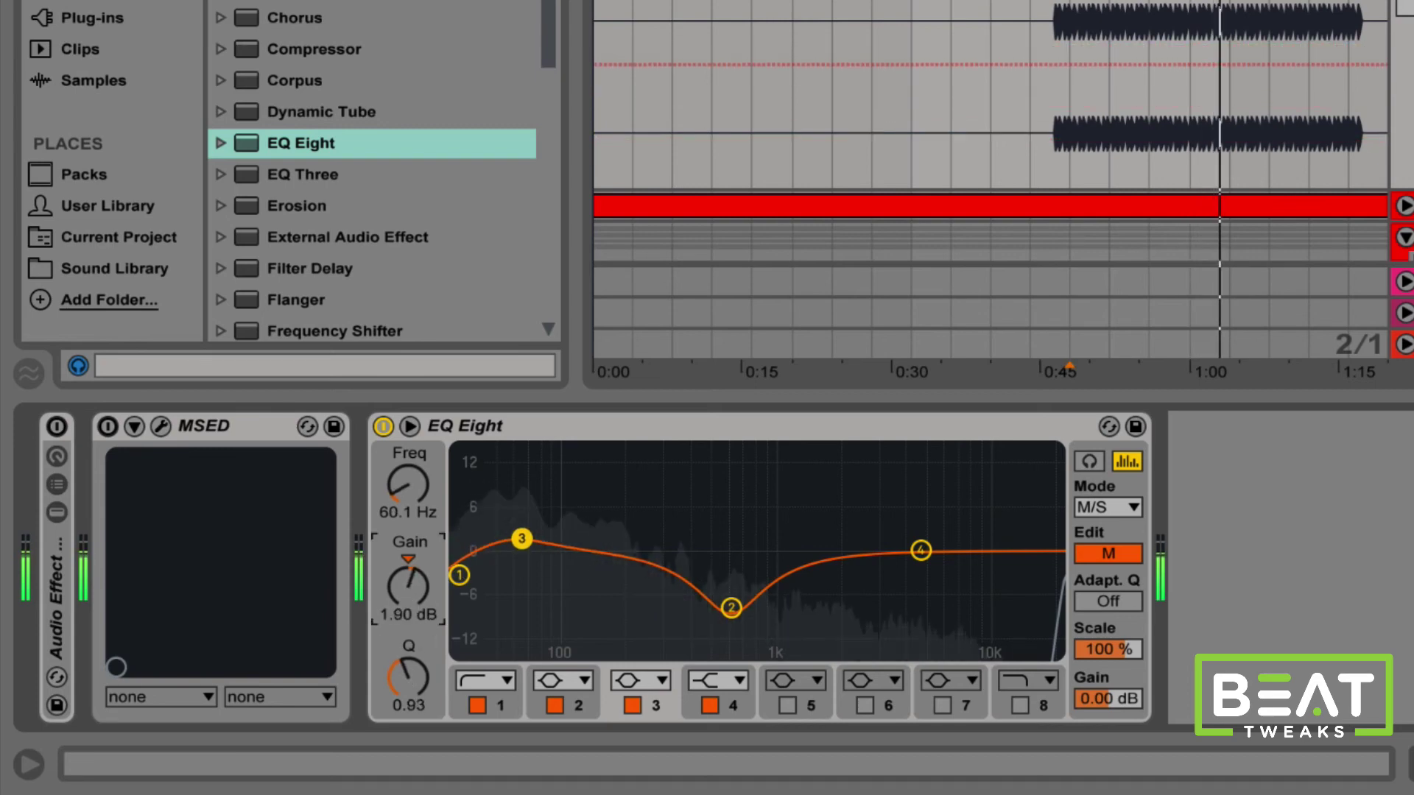
left_click_drag(921, 550, 883, 514)
left_click_drag(408, 587, 408, 635)
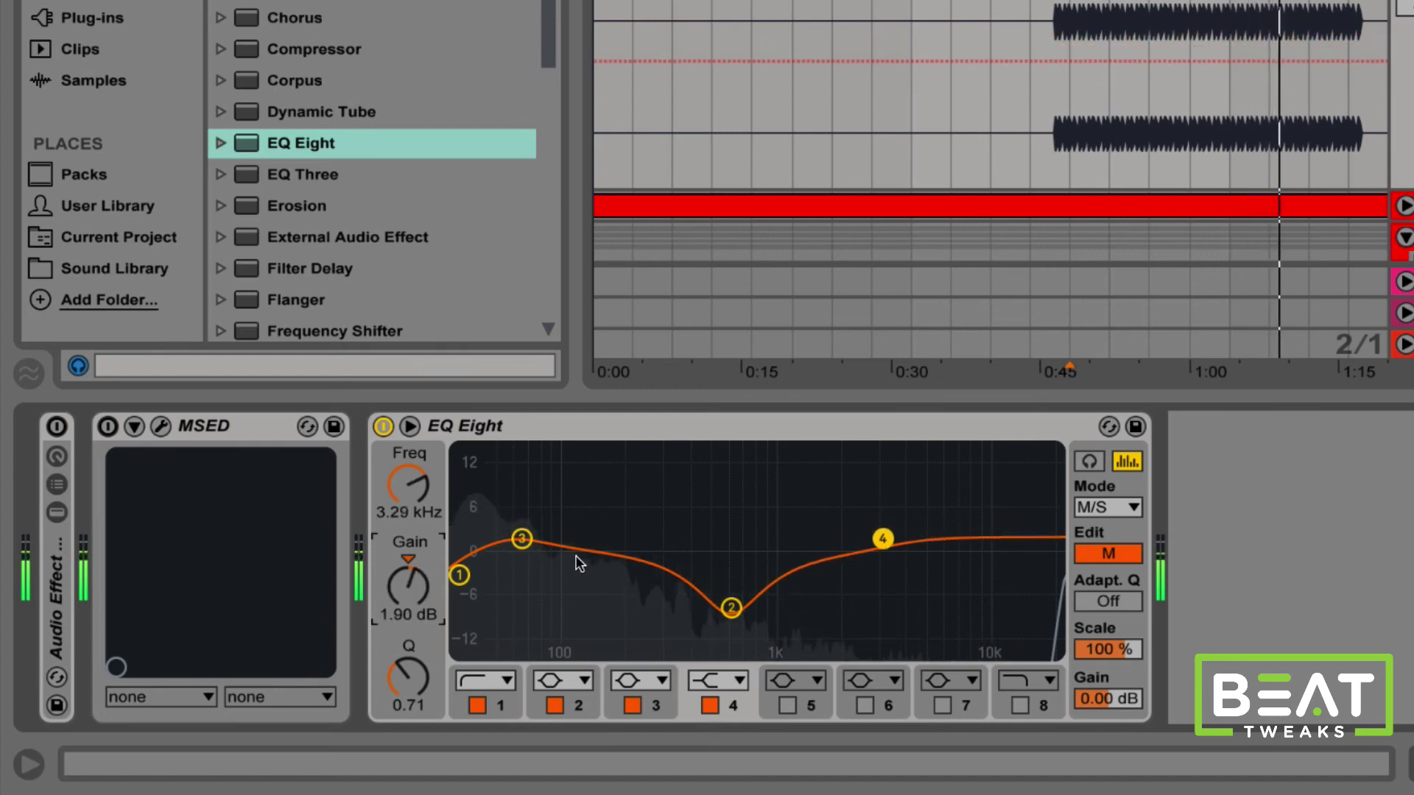
key("space")
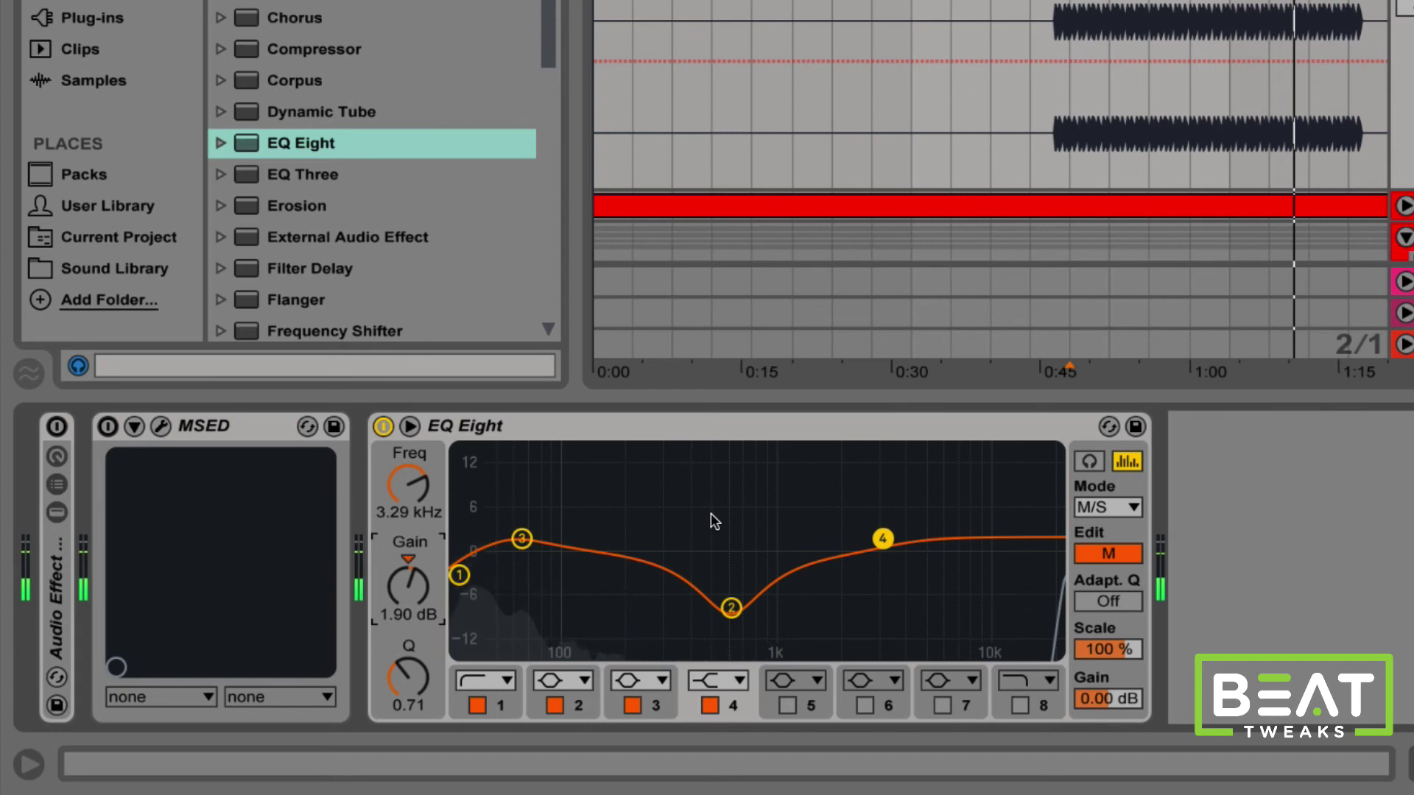